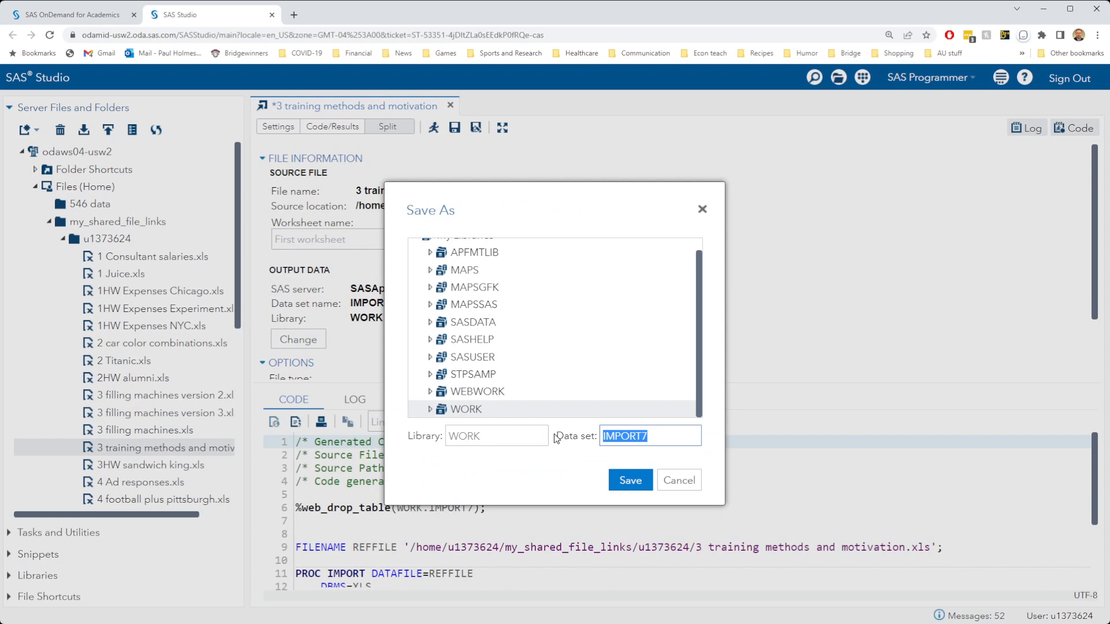
- Name the output data set trainingmethods in the WORK library and run the import
text(trainingmethods)
key(Return)
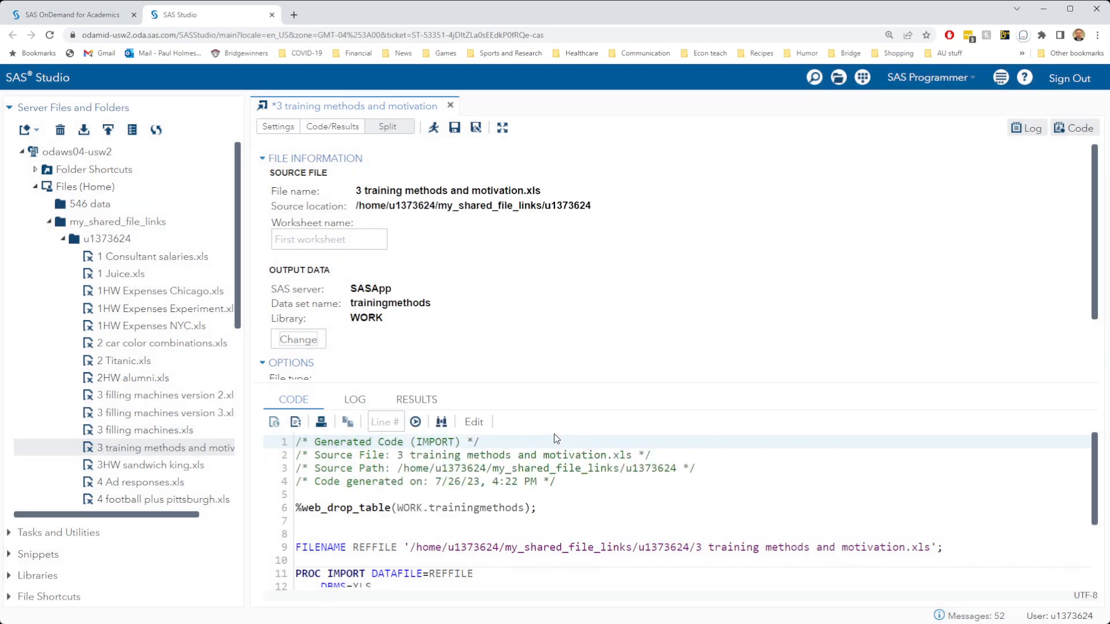
click(434, 128)
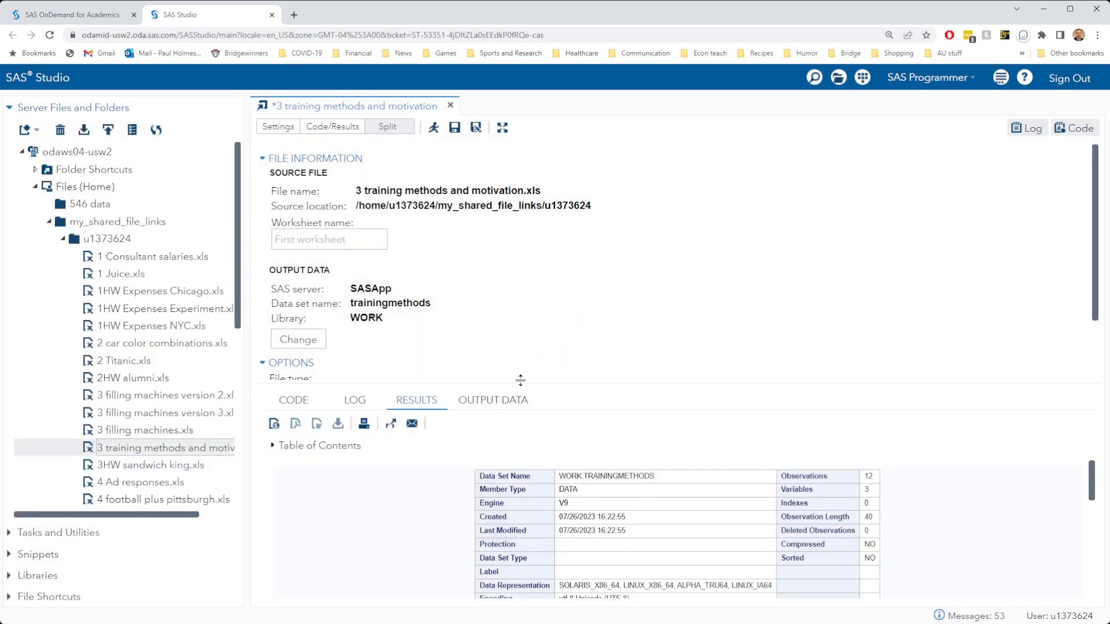
- Enlarge the results area, display the imported output data, and widen its column list
drag(521, 383, 508, 229)
click(501, 240)
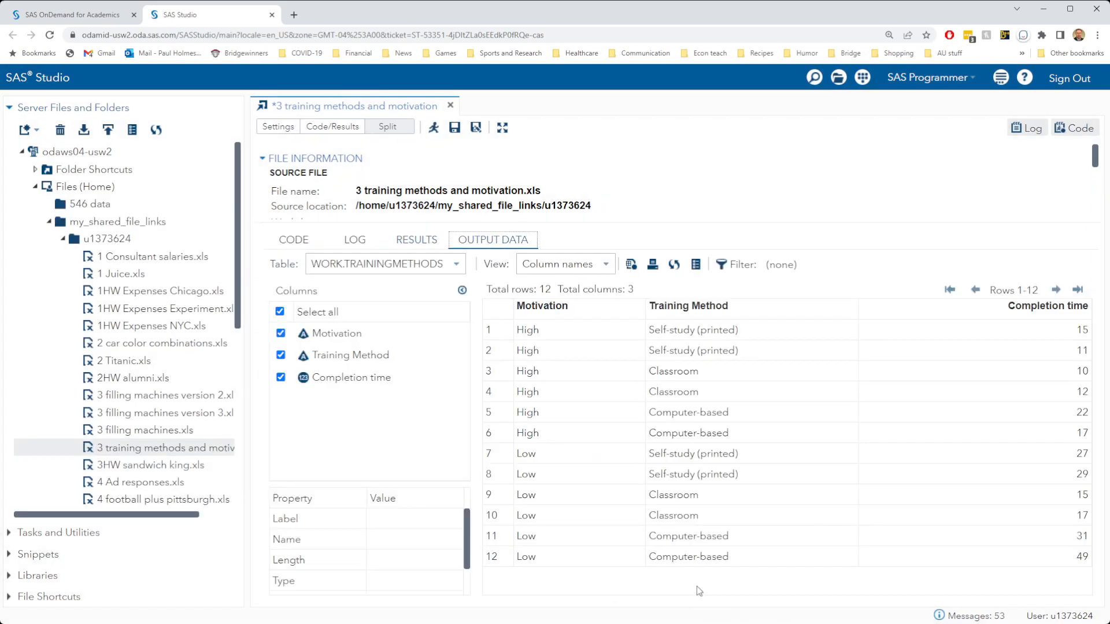
drag(478, 448, 662, 443)
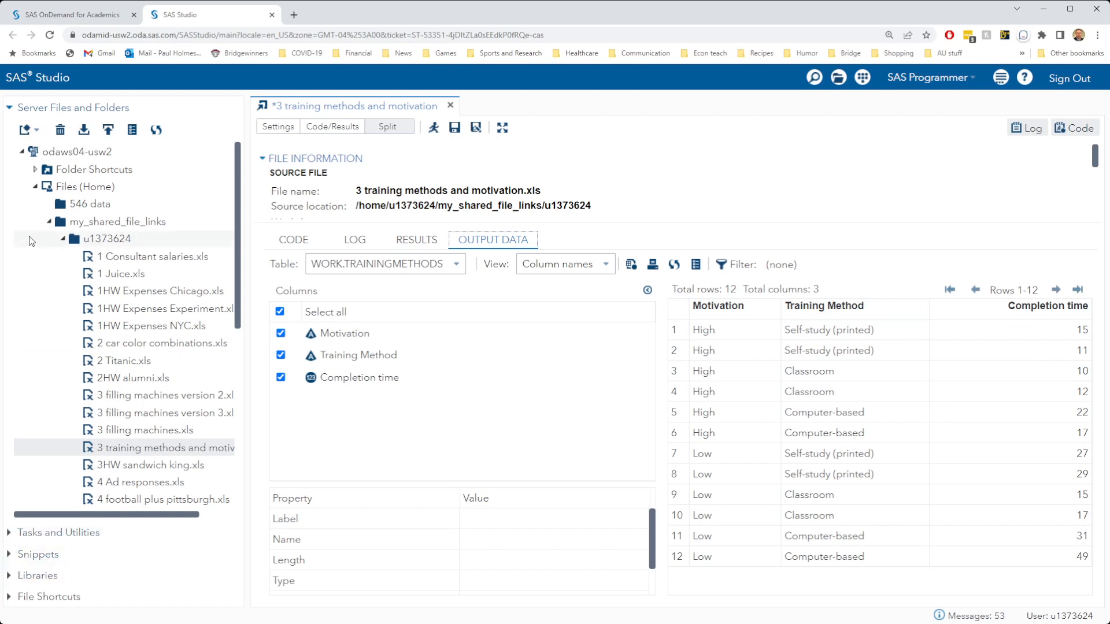
- Open the N-Way ANOVA task from the Linear Models tasks
click(17, 535)
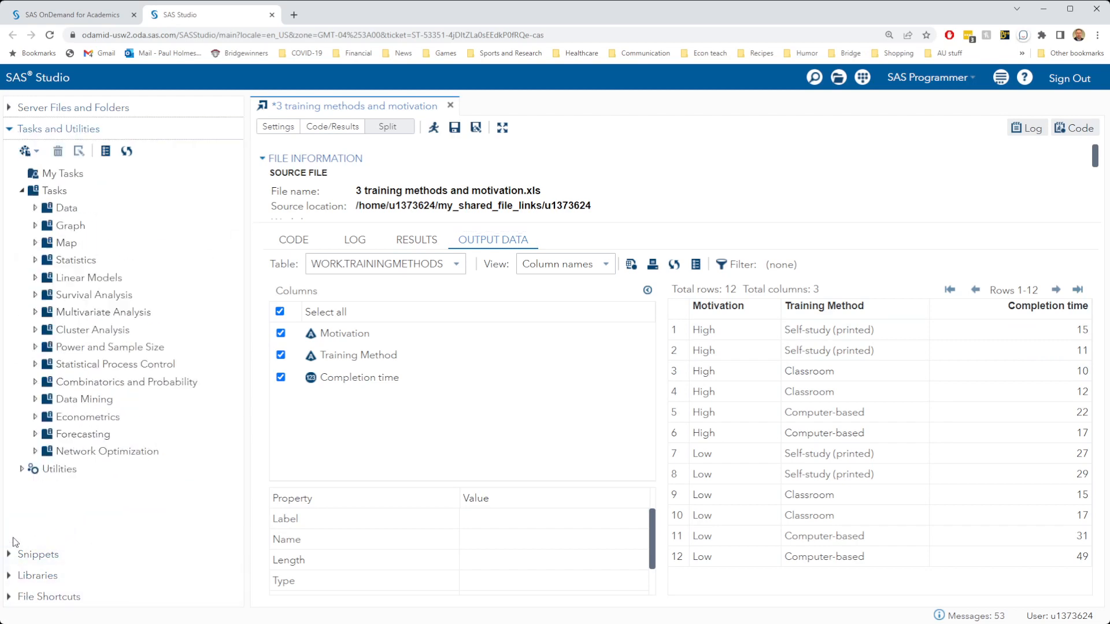
click(35, 278)
click(93, 299)
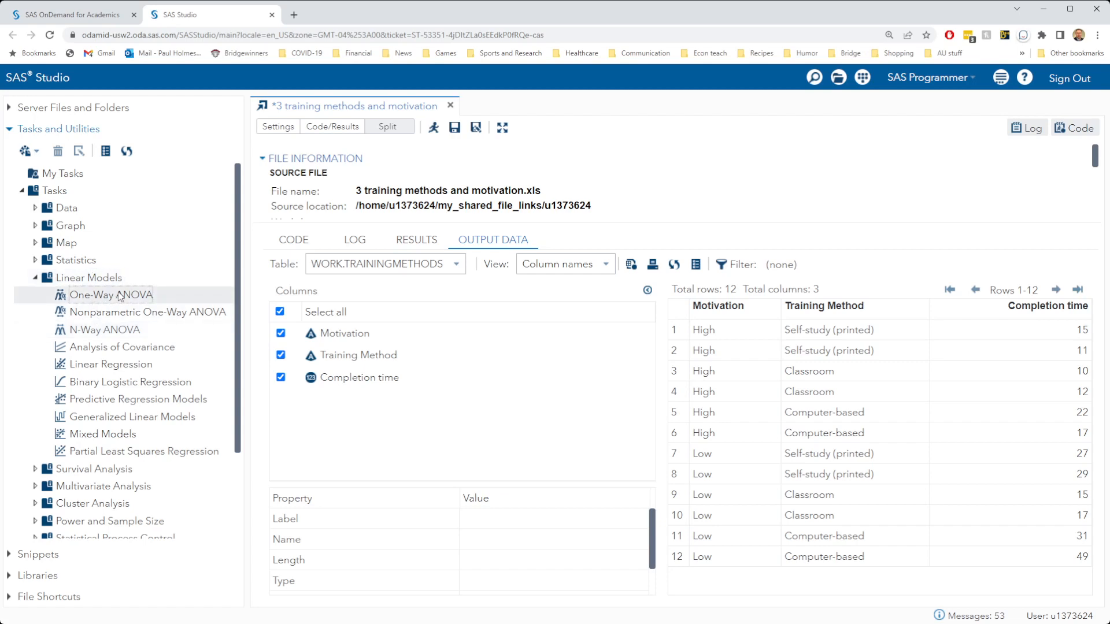
click(111, 332)
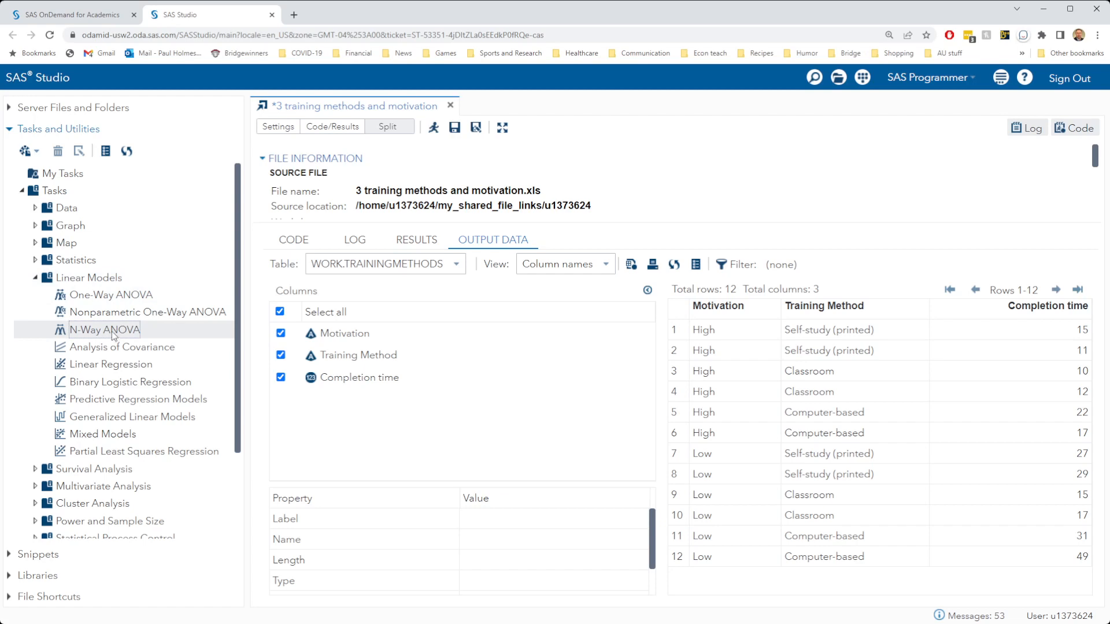
double_click(112, 331)
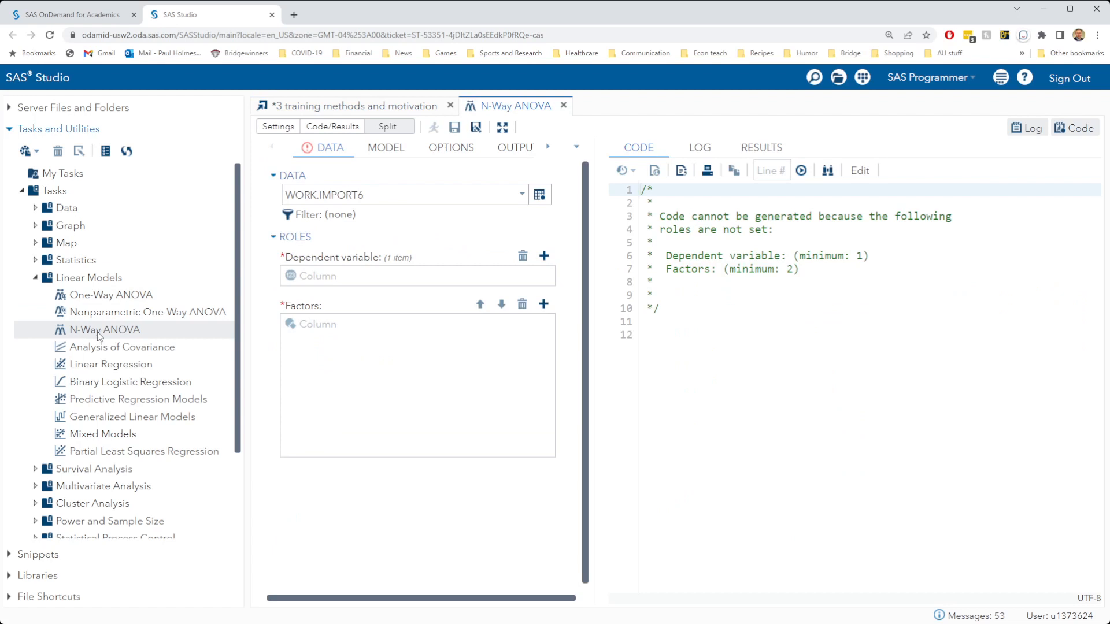
- Set WORK.TRAININGMETHODS as the task's data table and Completion time as the dependent variable
click(540, 195)
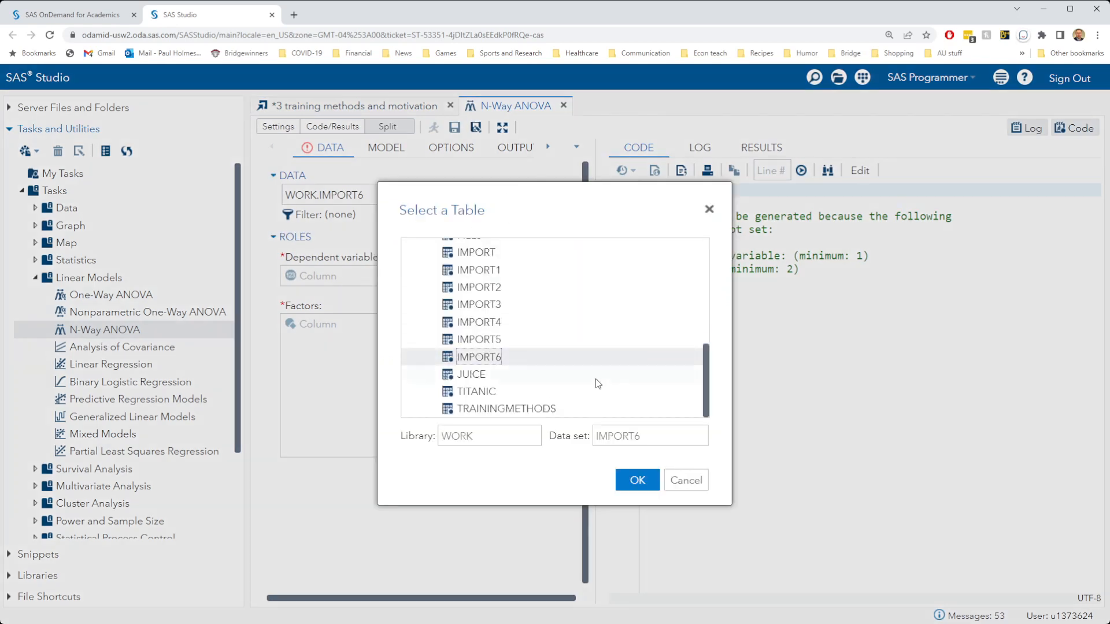
double_click(522, 411)
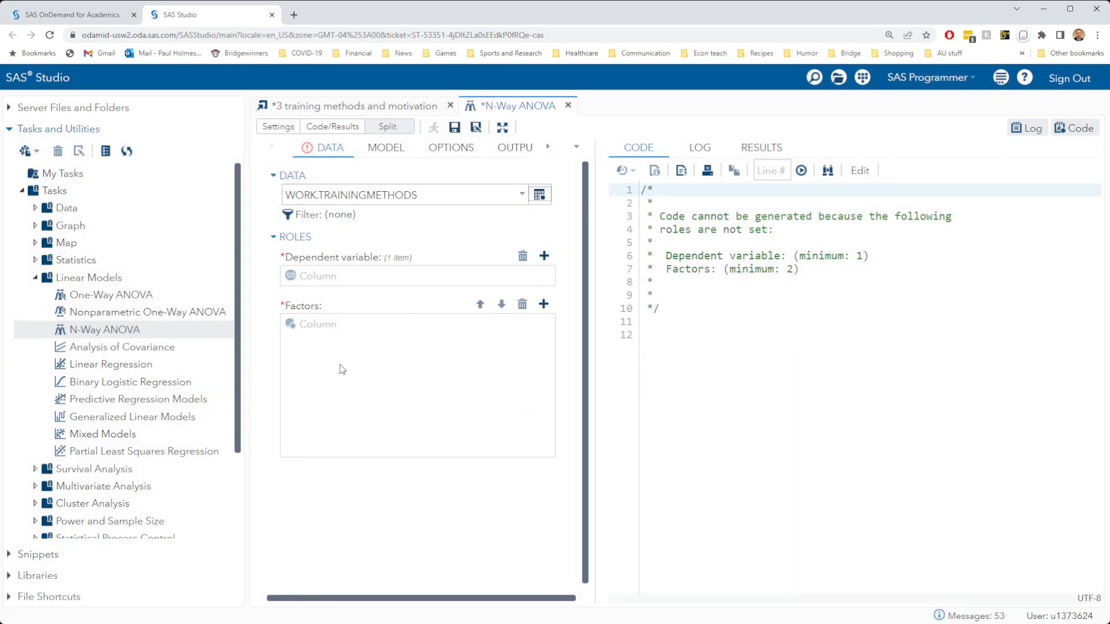
click(546, 256)
double_click(490, 207)
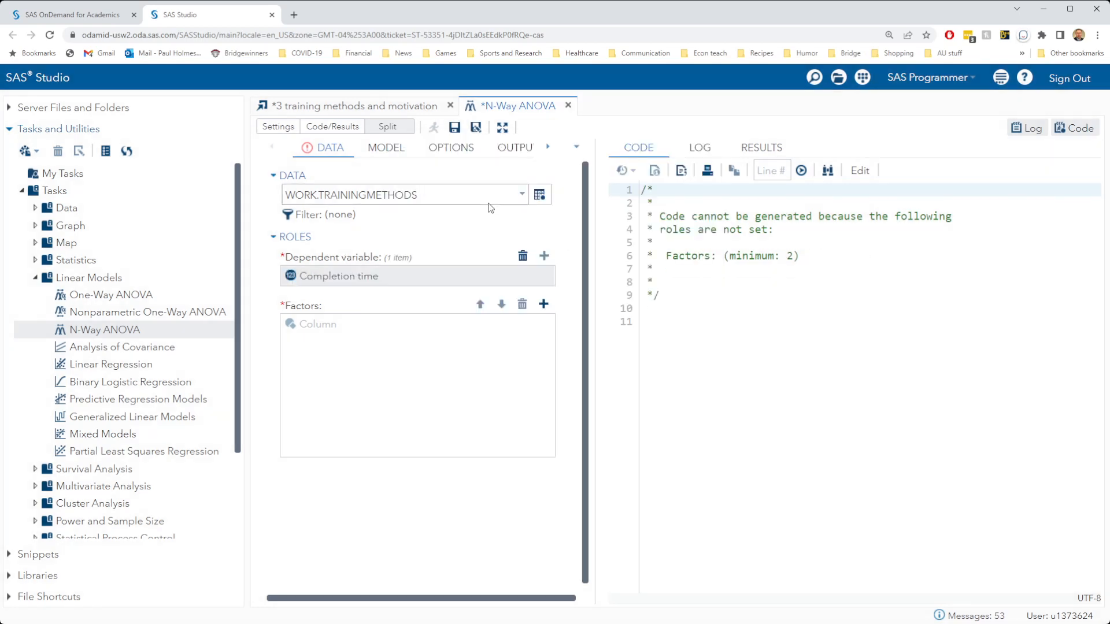
- Add Motivation and Training Method to the factors one at a time
click(543, 304)
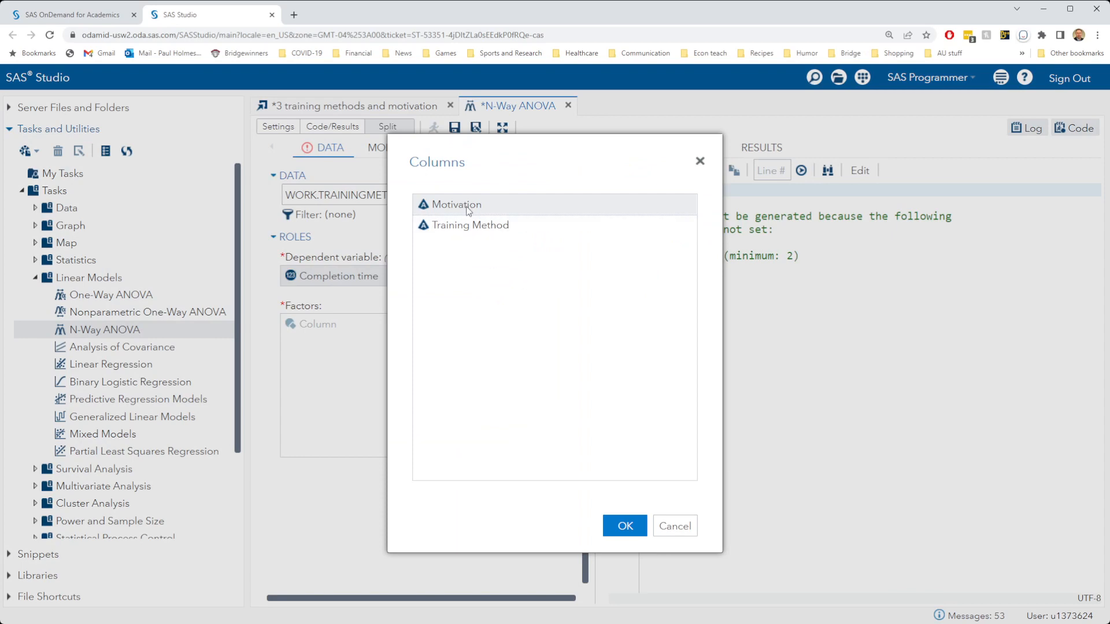
double_click(467, 207)
click(543, 304)
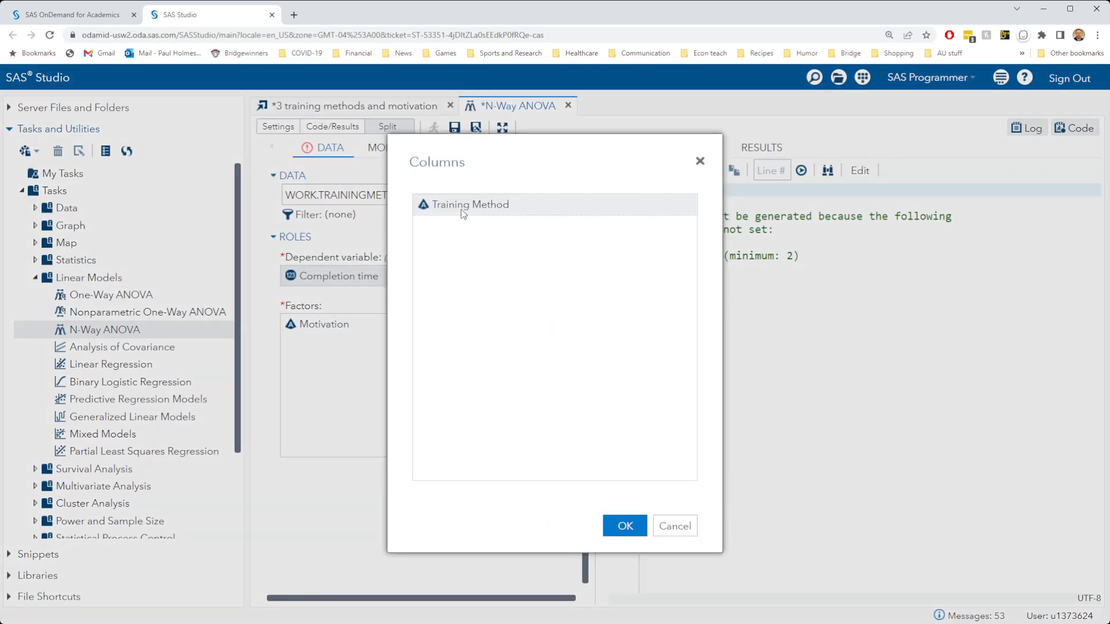
double_click(462, 210)
- Remove both Motivation and Training Method from the factors
click(357, 323)
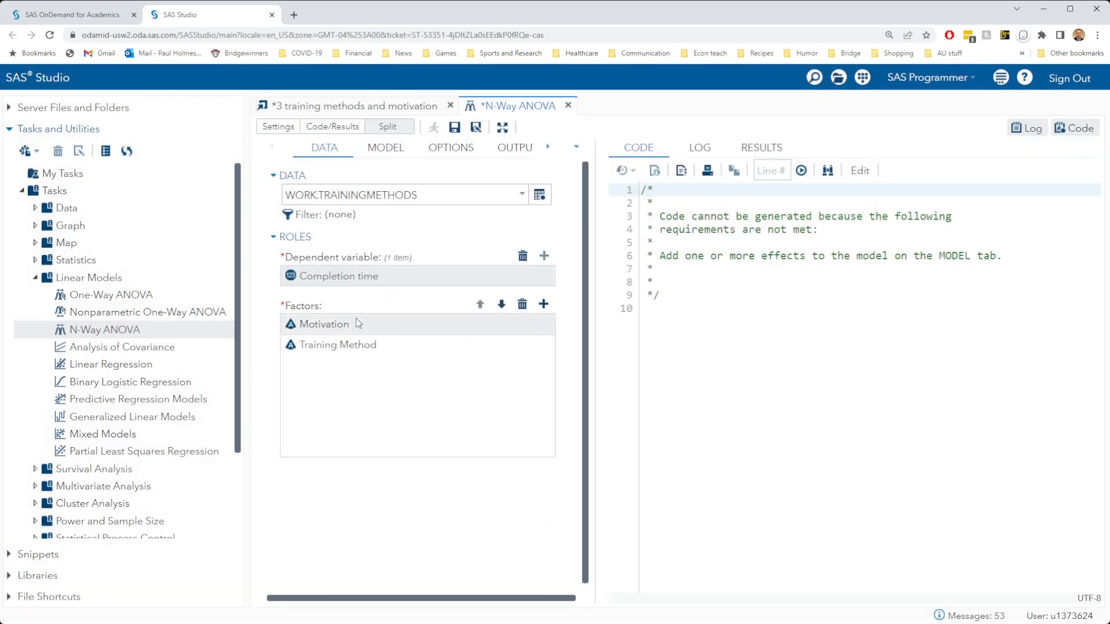
key(shift+Down)
click(522, 304)
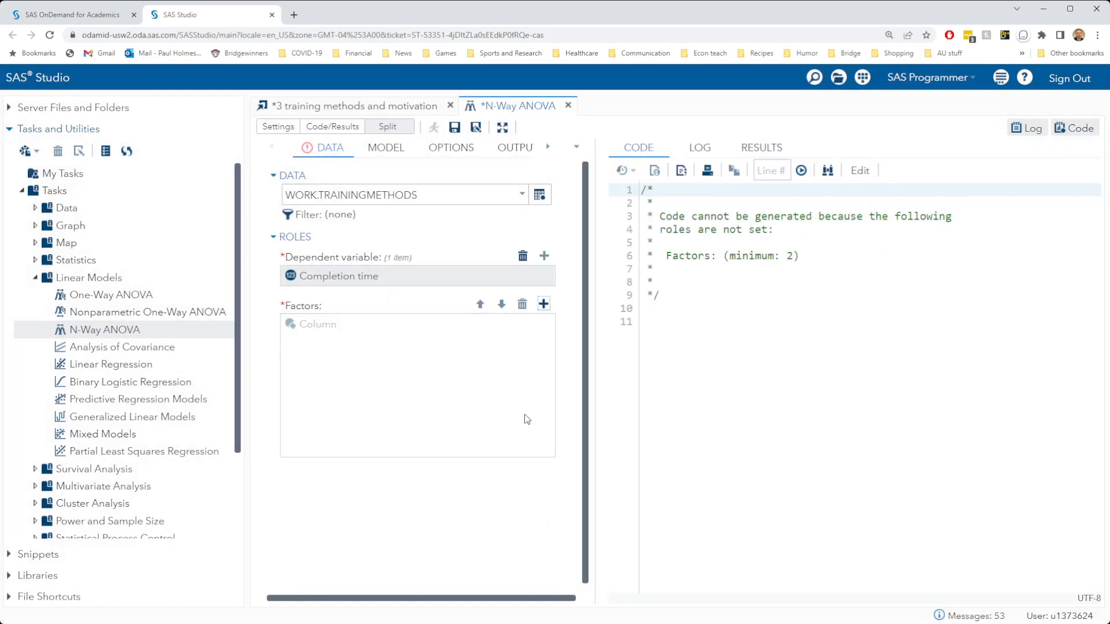
- Assign Motivation and Training Method together as the ANOVA factors in a single multiple selection
click(544, 304)
click(470, 226)
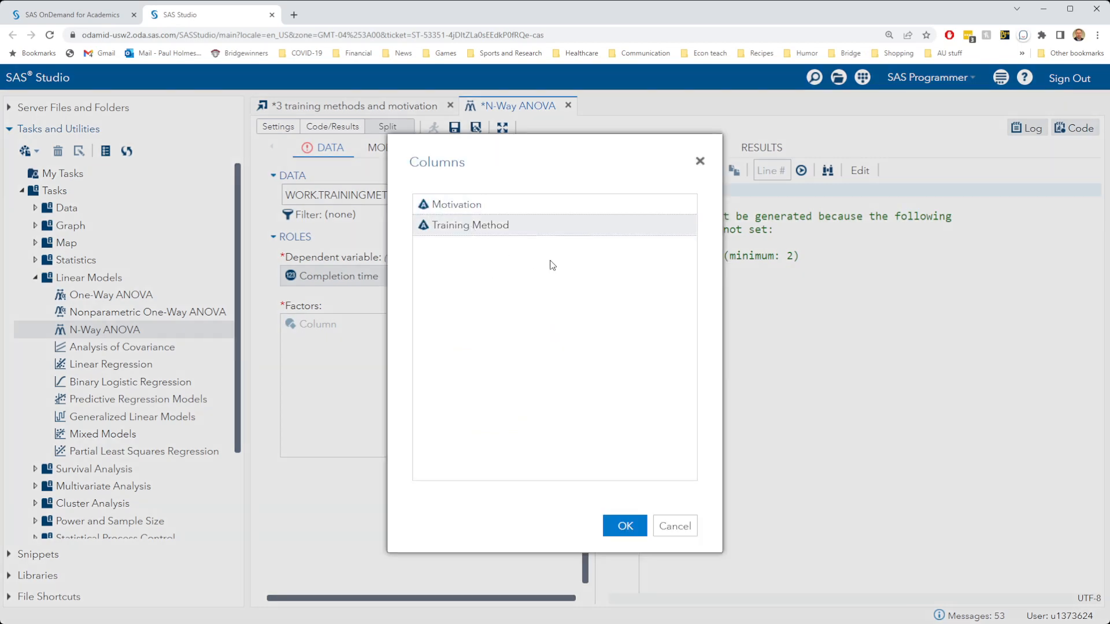
click(424, 211)
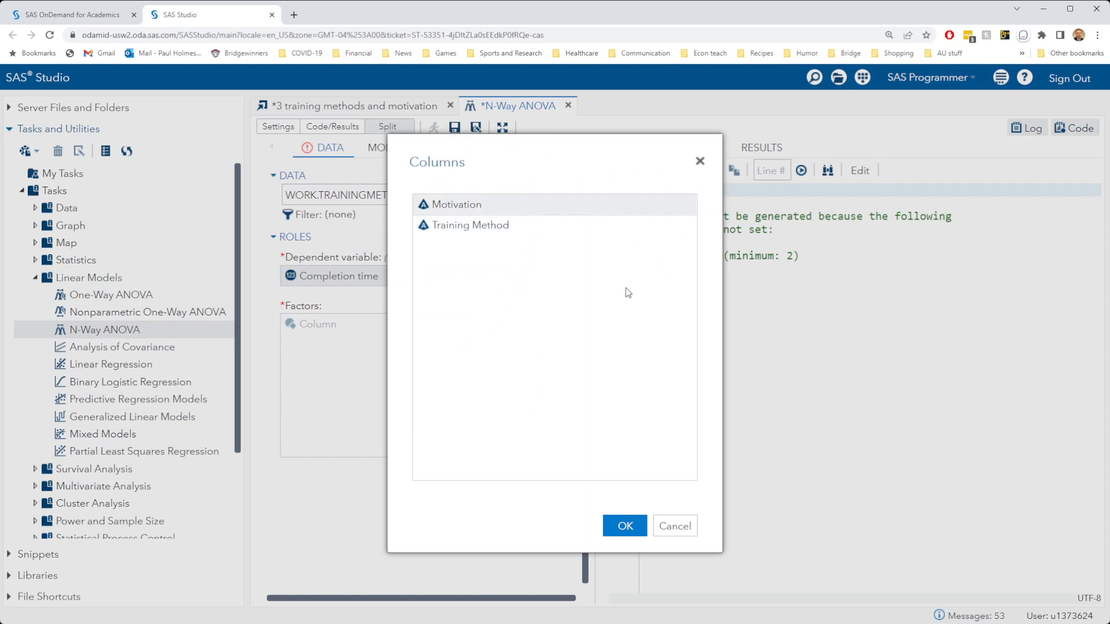
key(shift+Down)
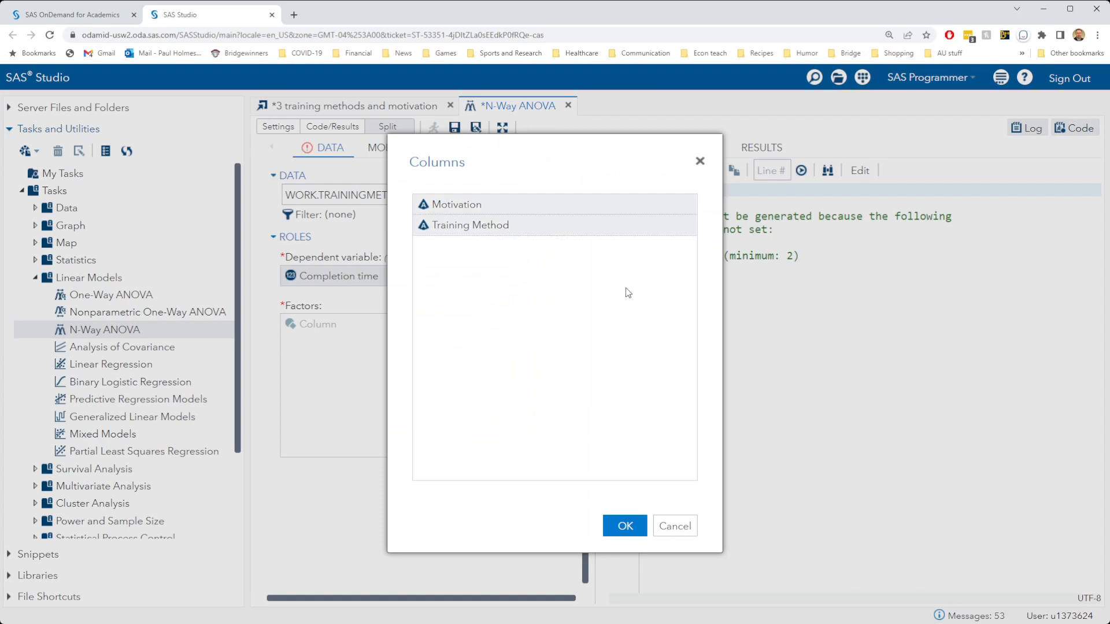
click(501, 230)
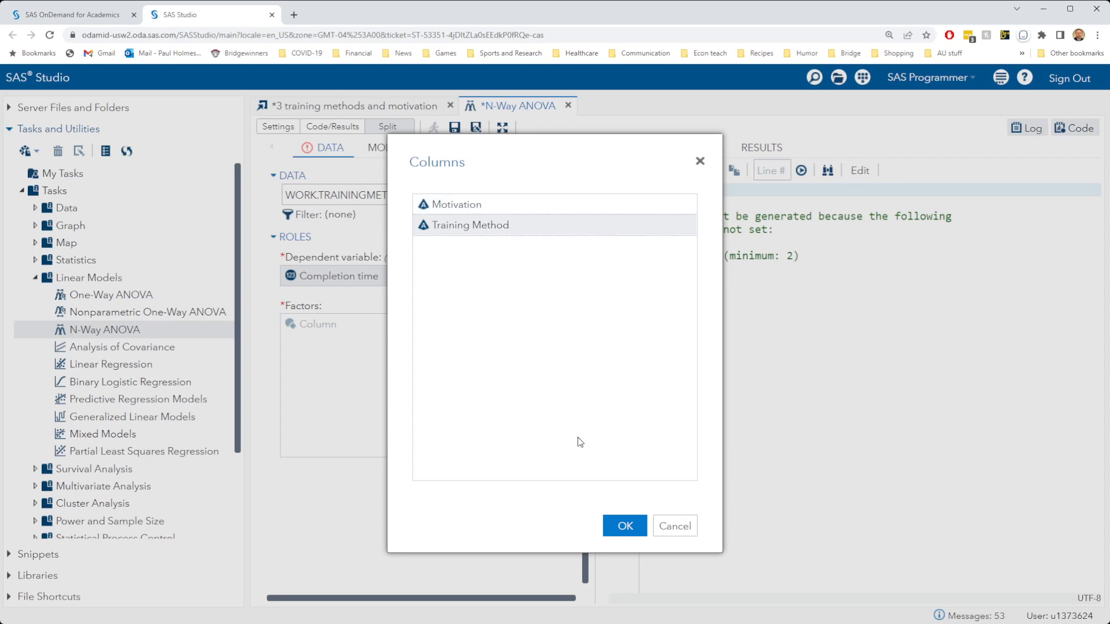
click(474, 210)
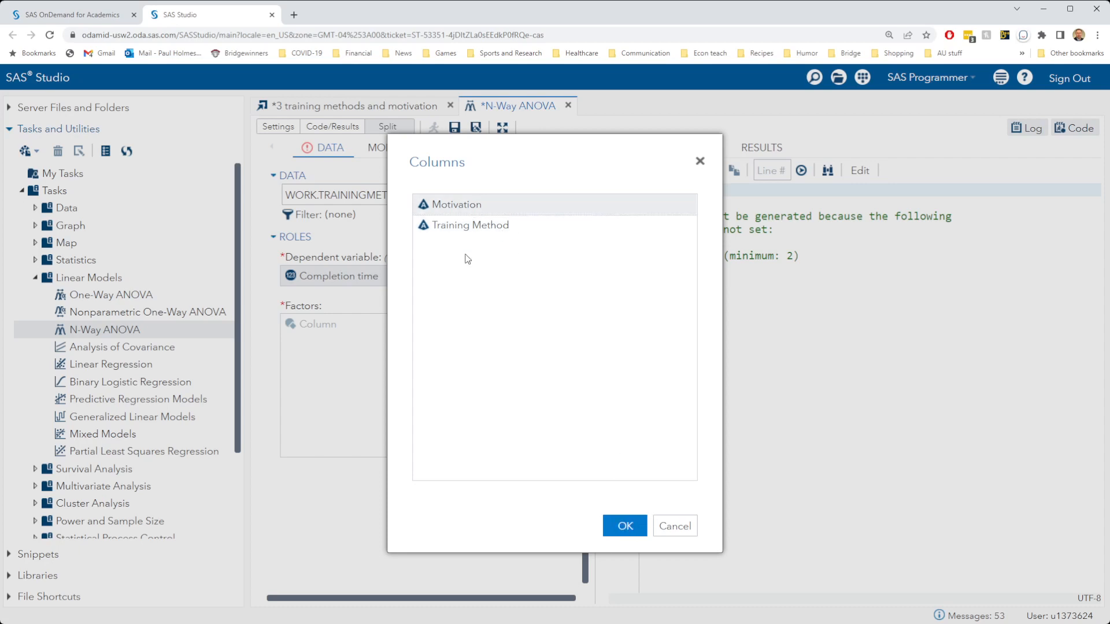
shift+click(471, 226)
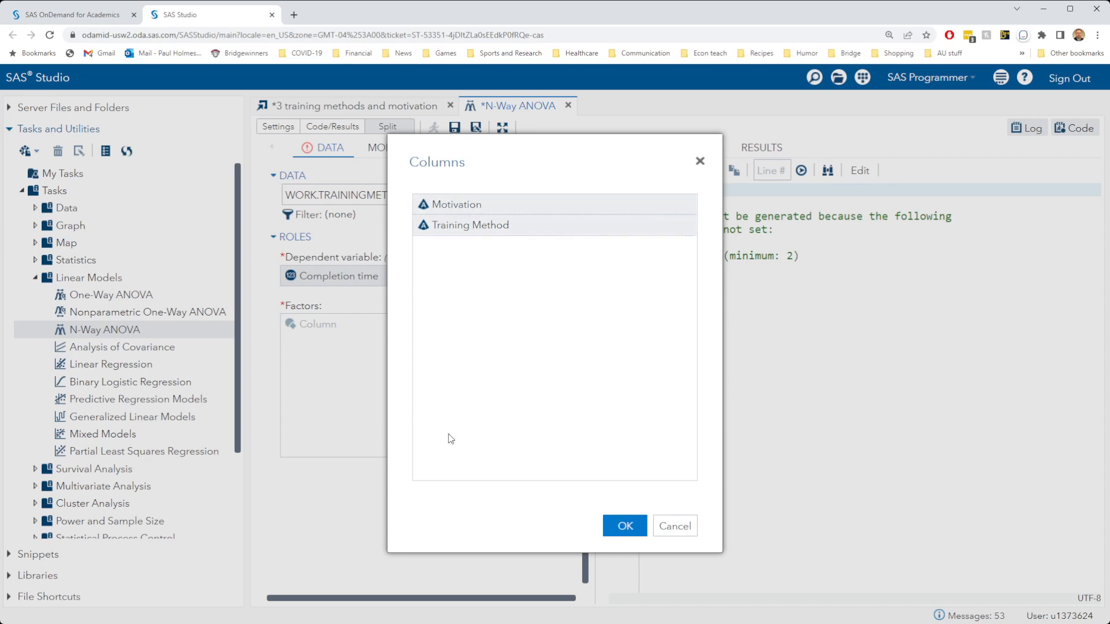
click(635, 529)
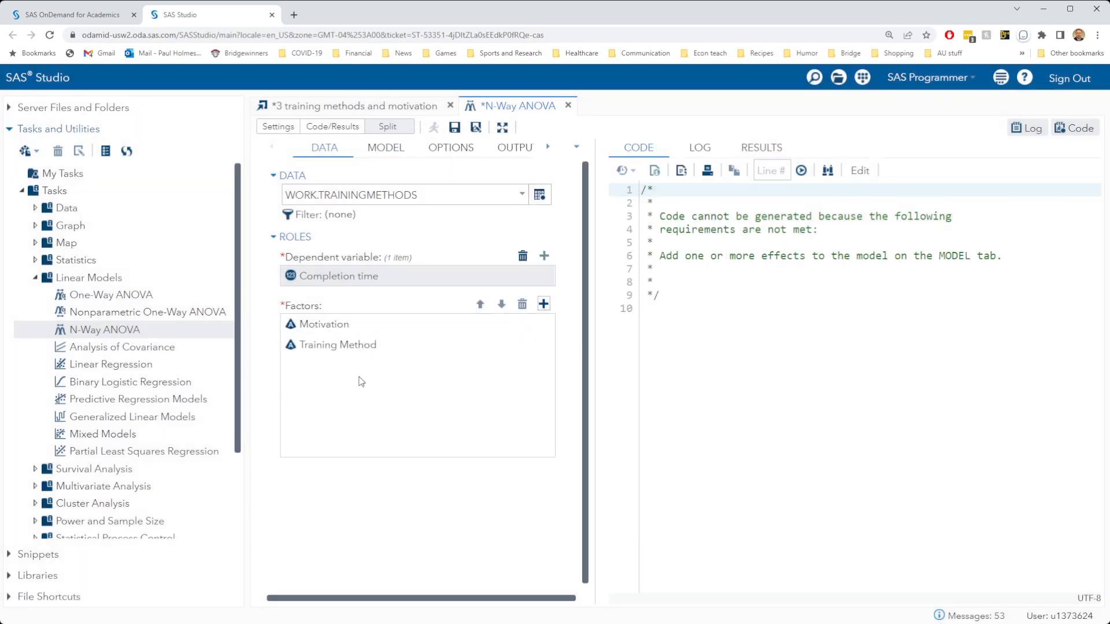
- Open the Model Effects Builder to edit the effects of the N-Way ANOVA model
click(393, 151)
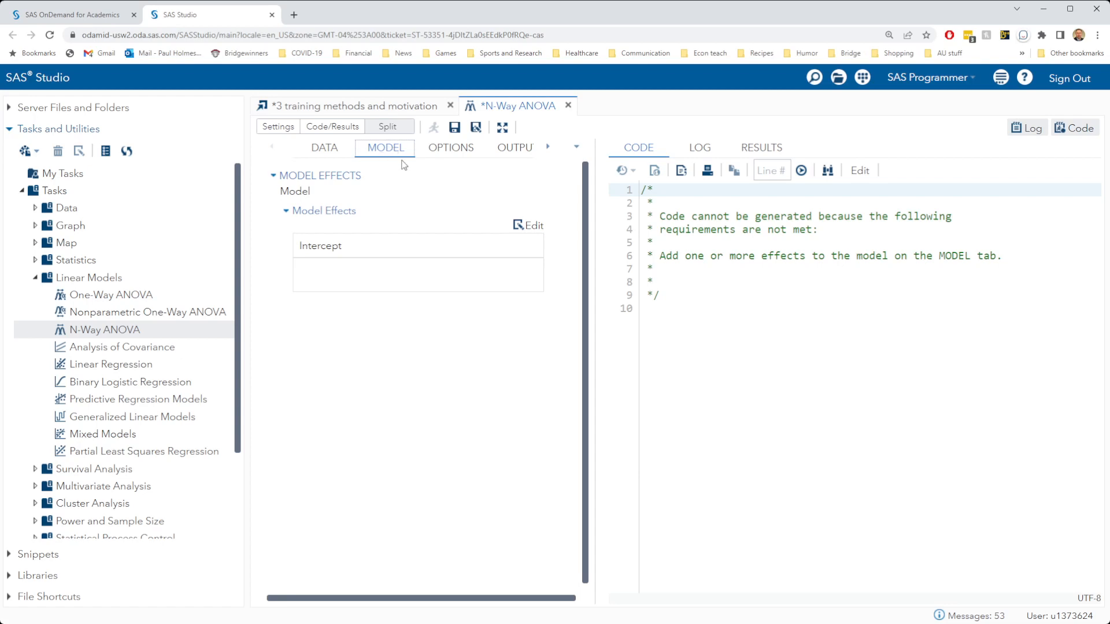
click(532, 232)
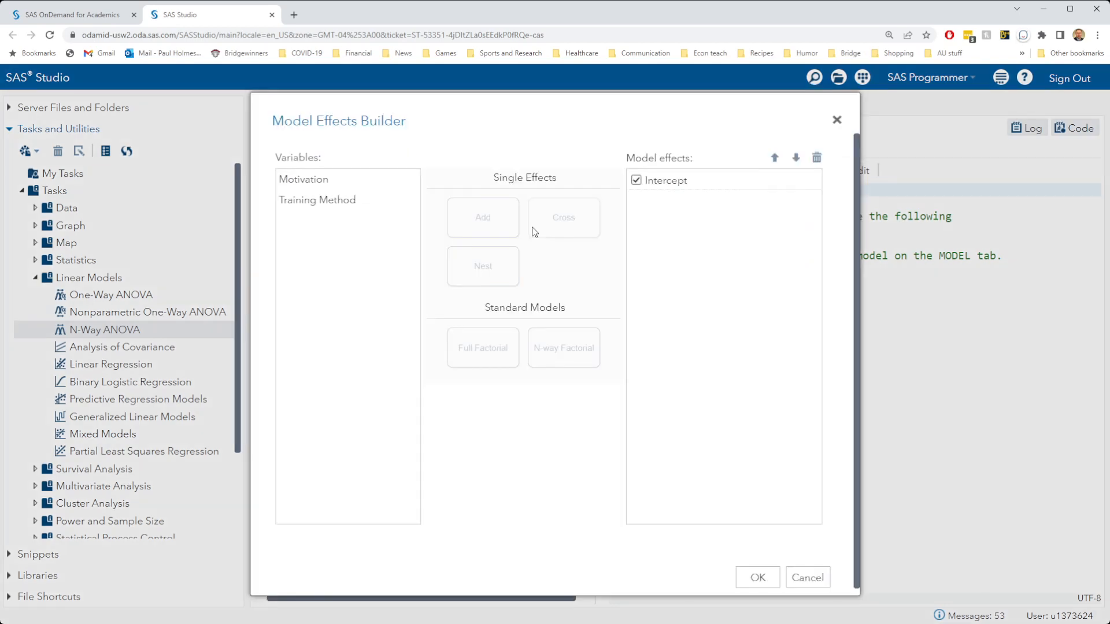
click(351, 183)
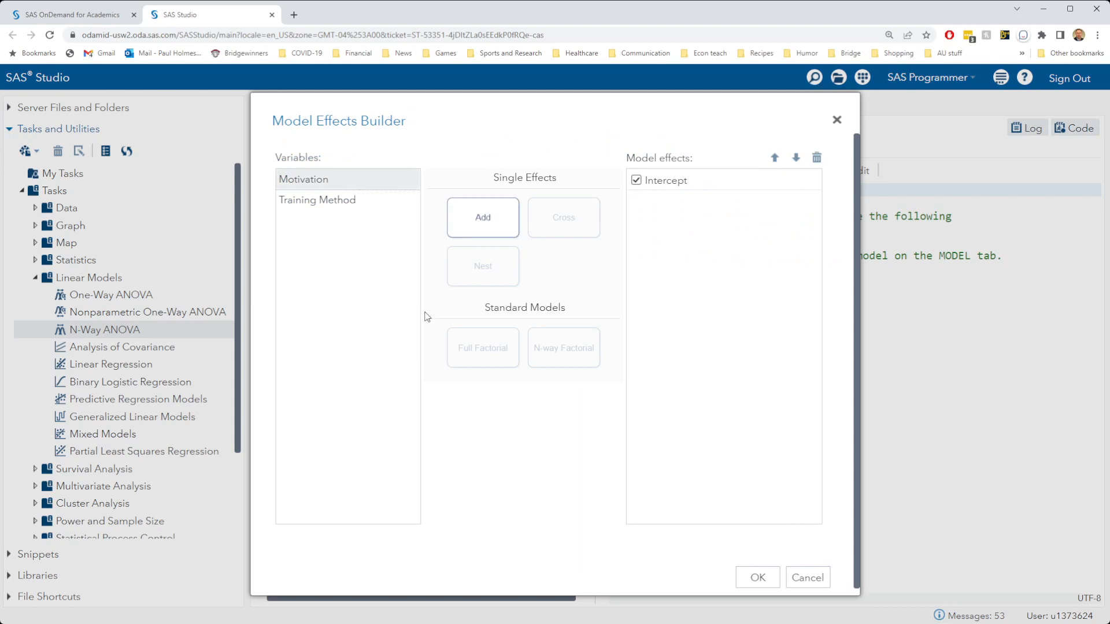
key(shift+Down)
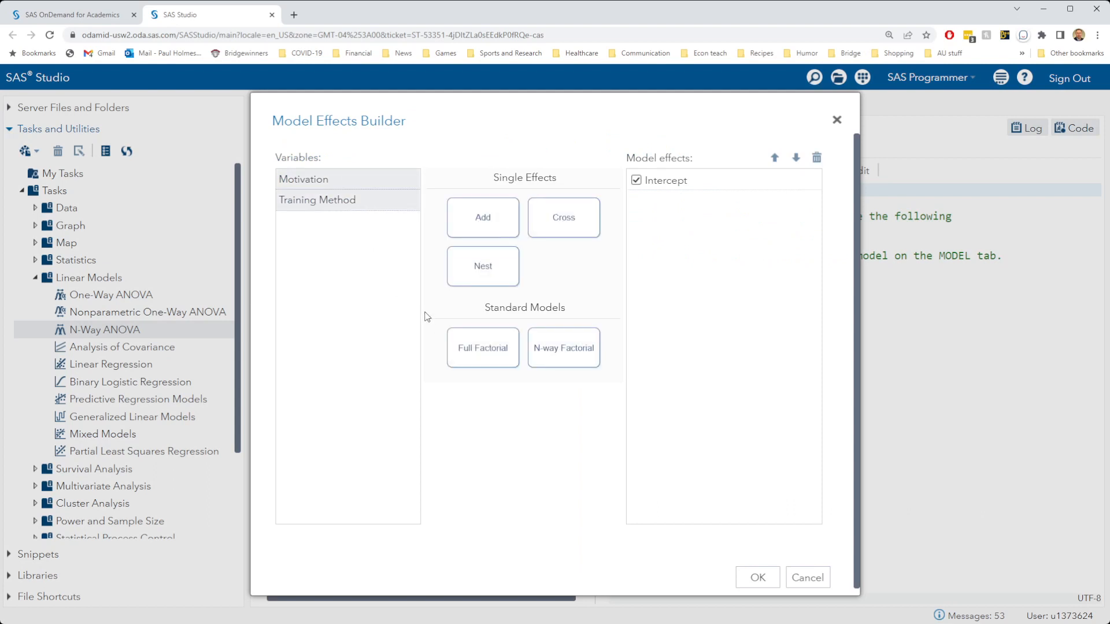
key(shift+Up)
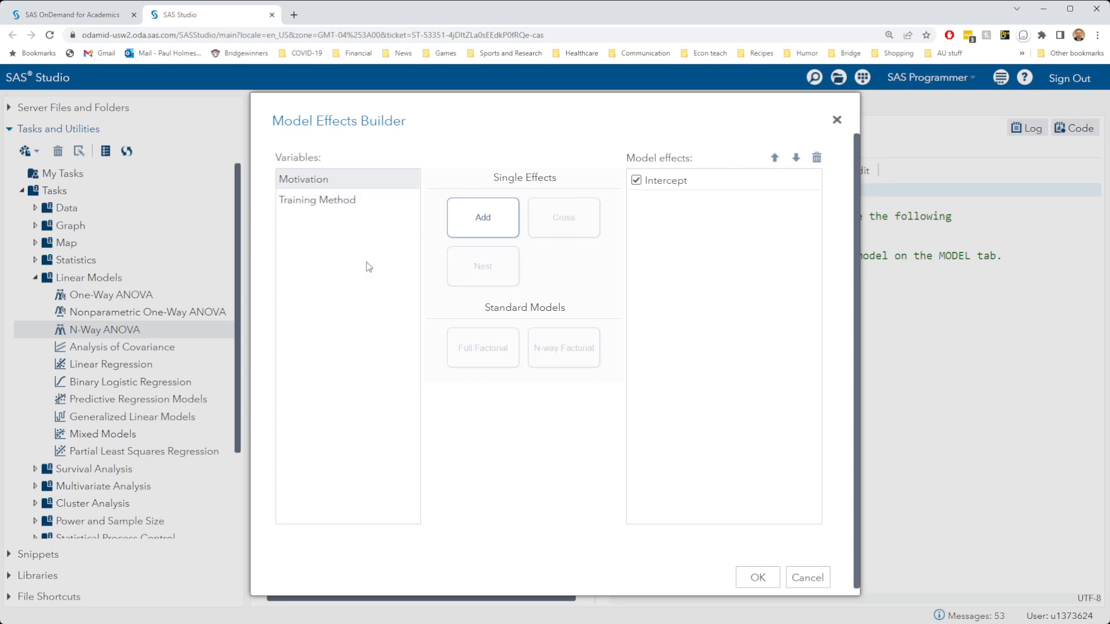
ctrl+click(343, 206)
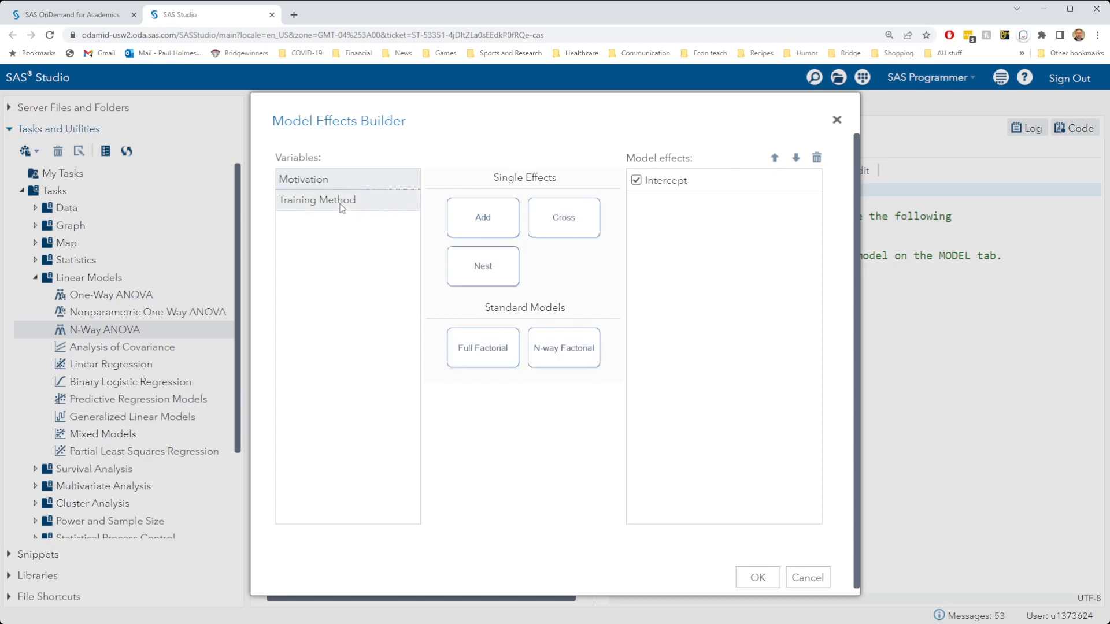
click(311, 188)
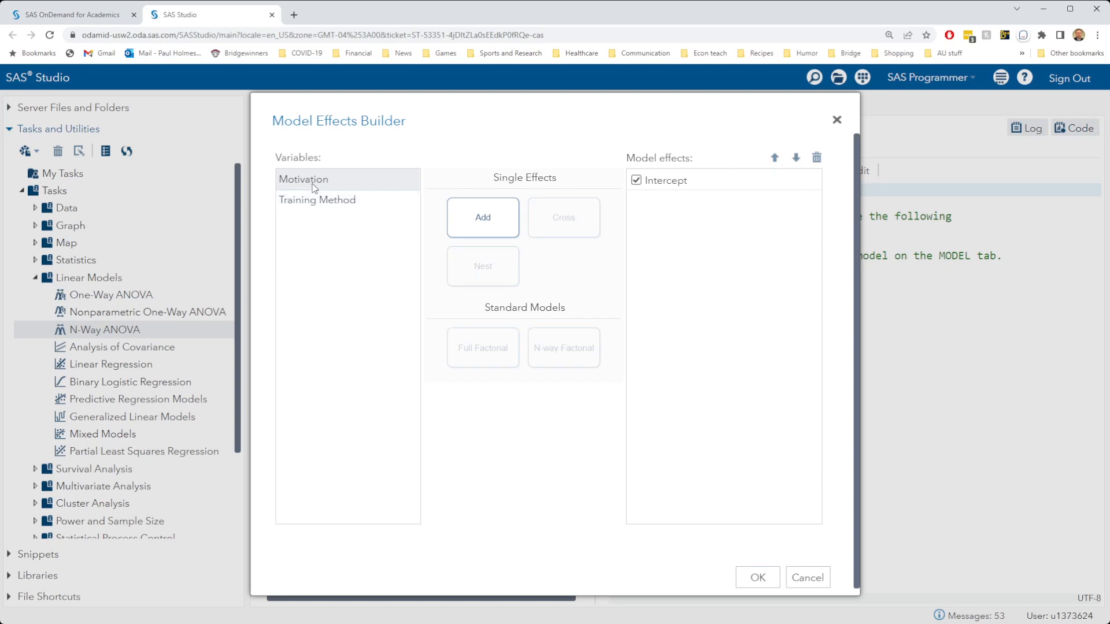
ctrl+click(333, 211)
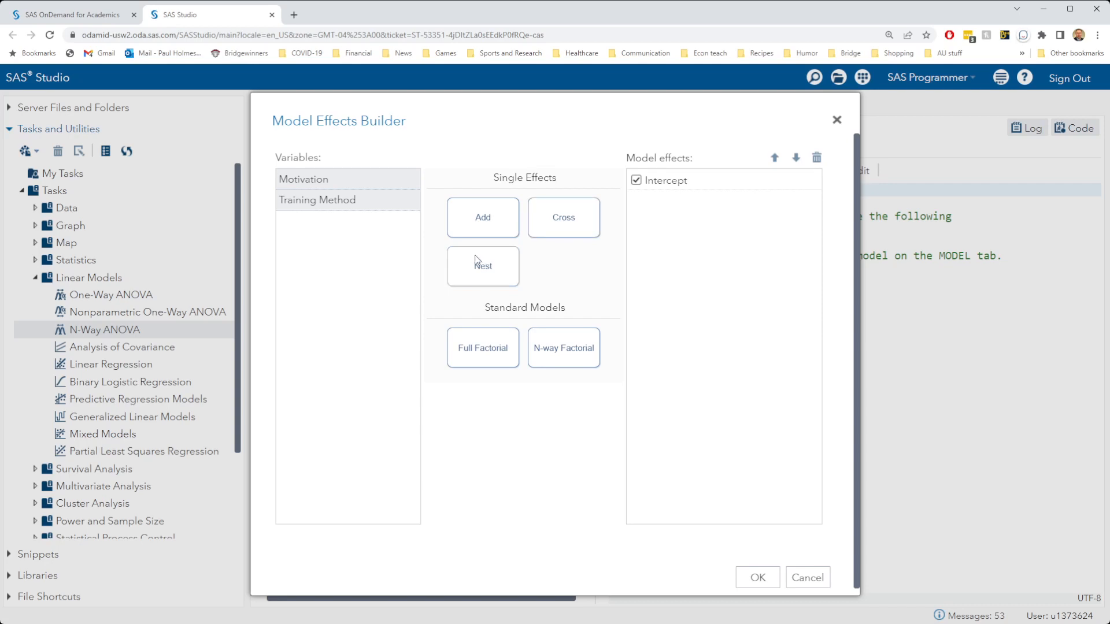
- Add Motivation and Training Method to the model as separate main effects
click(319, 186)
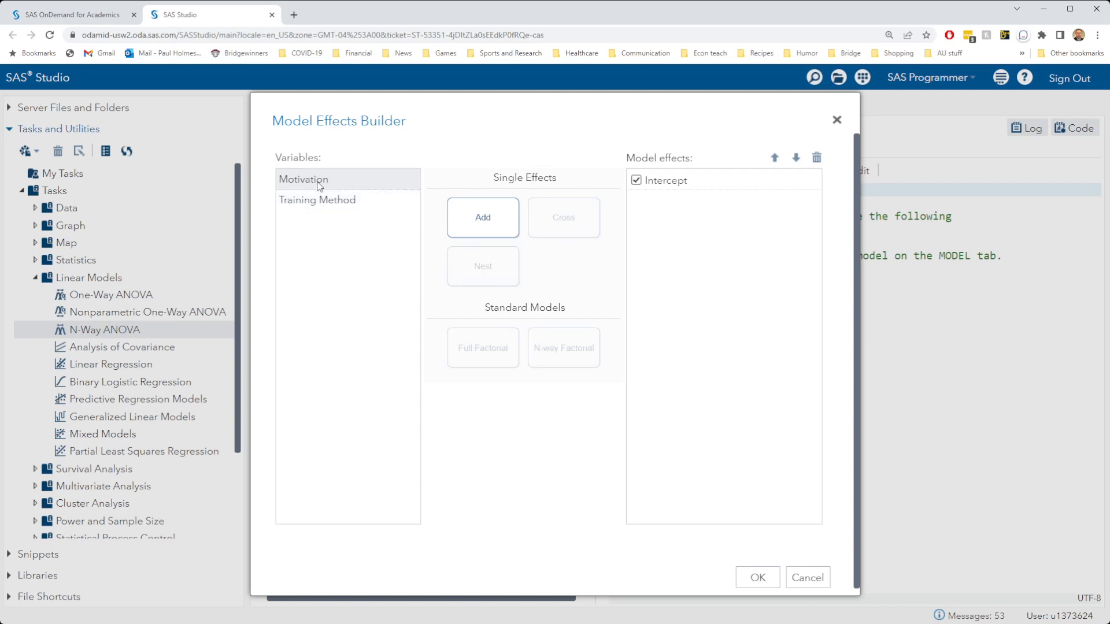
click(480, 225)
click(346, 200)
click(489, 223)
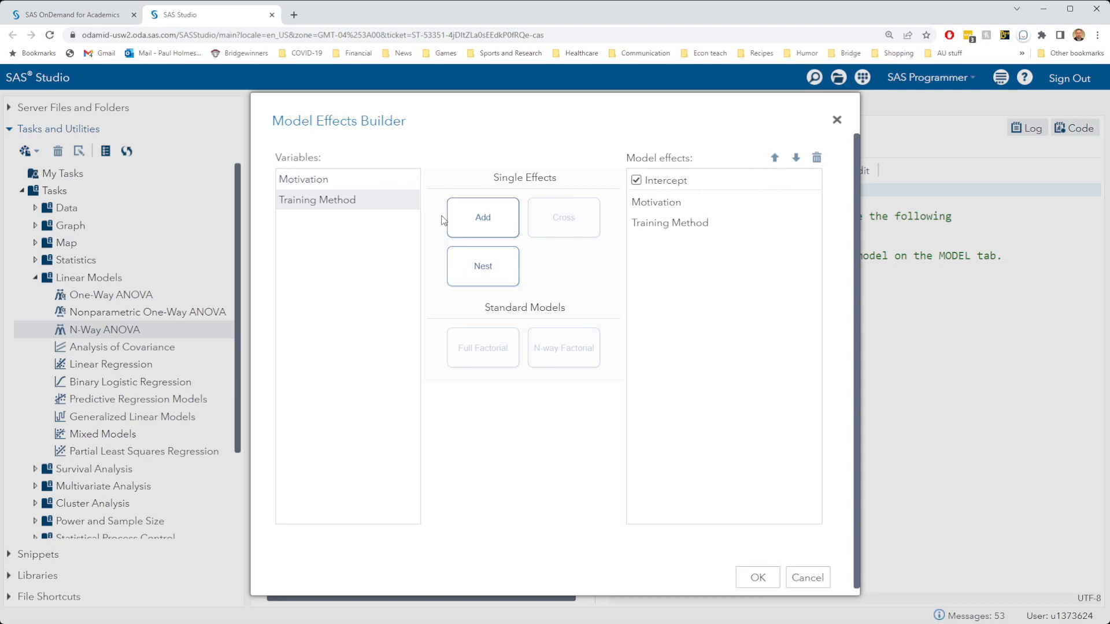
- Cross Motivation with Training Method to add their interaction effect to the model, and select that effect
click(331, 182)
ctrl+click(350, 201)
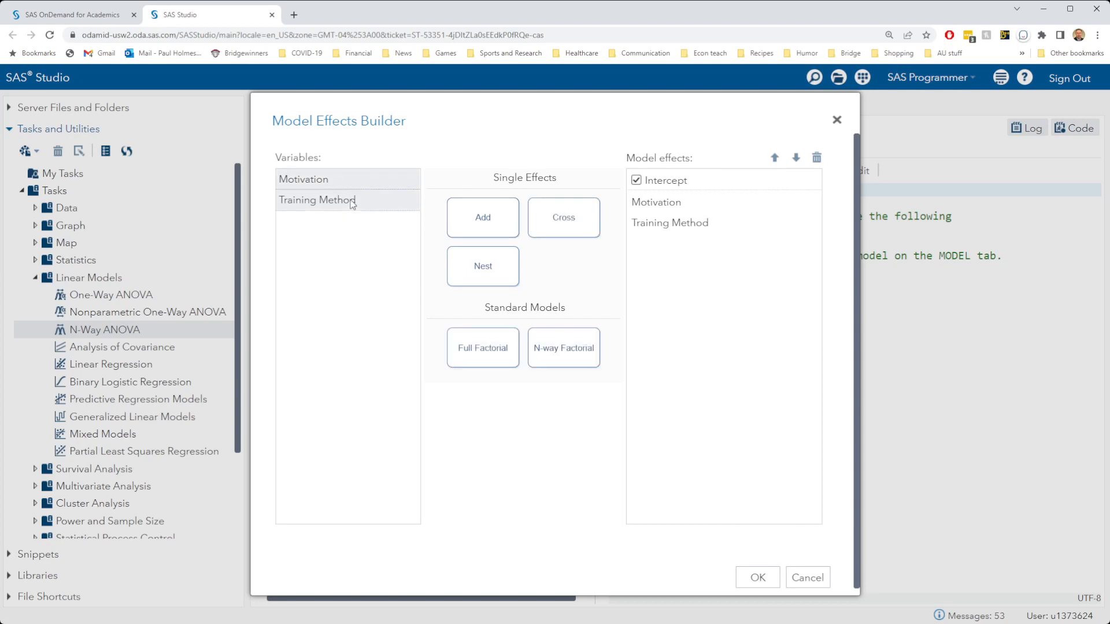
click(577, 224)
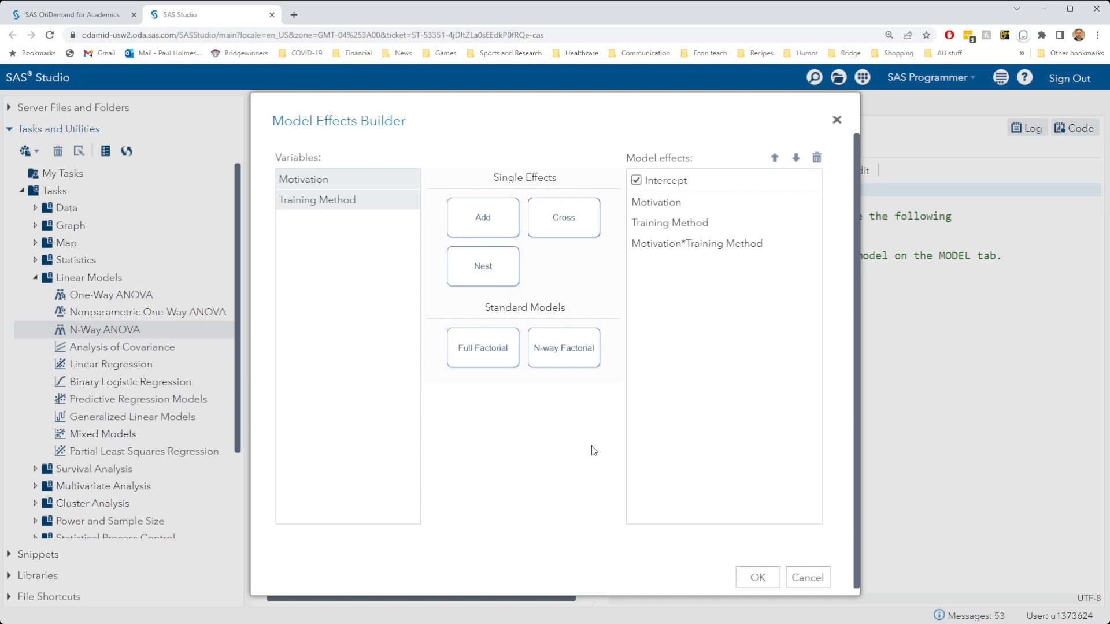
click(680, 243)
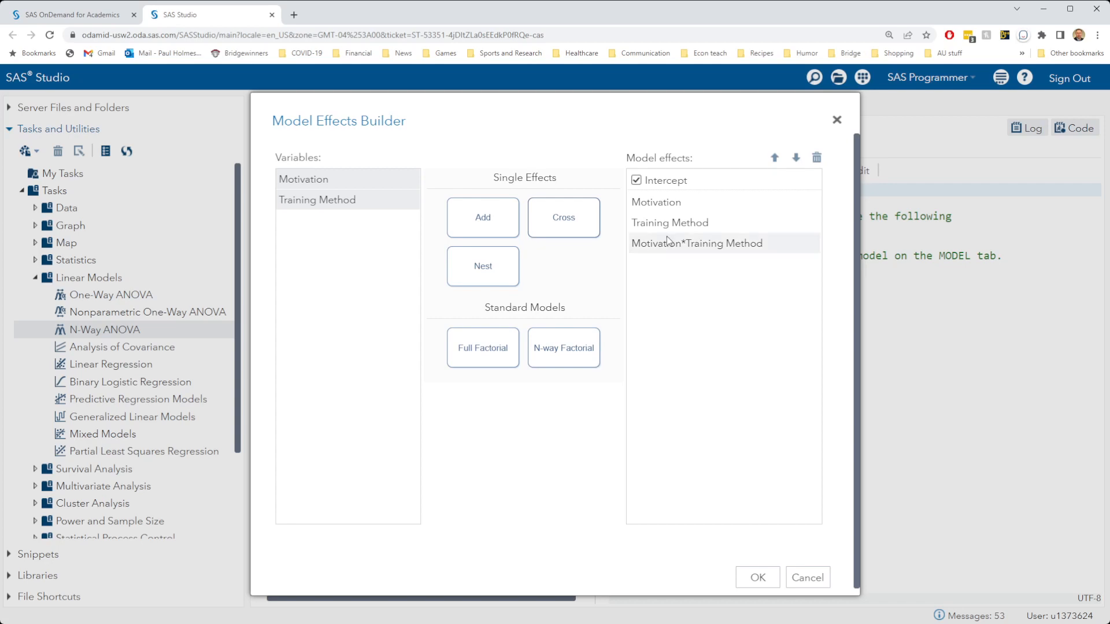
- Delete the Motivation, Training Method and Motivation*Training Method effects from the model
key(shift+Up)
key(shift+Up)
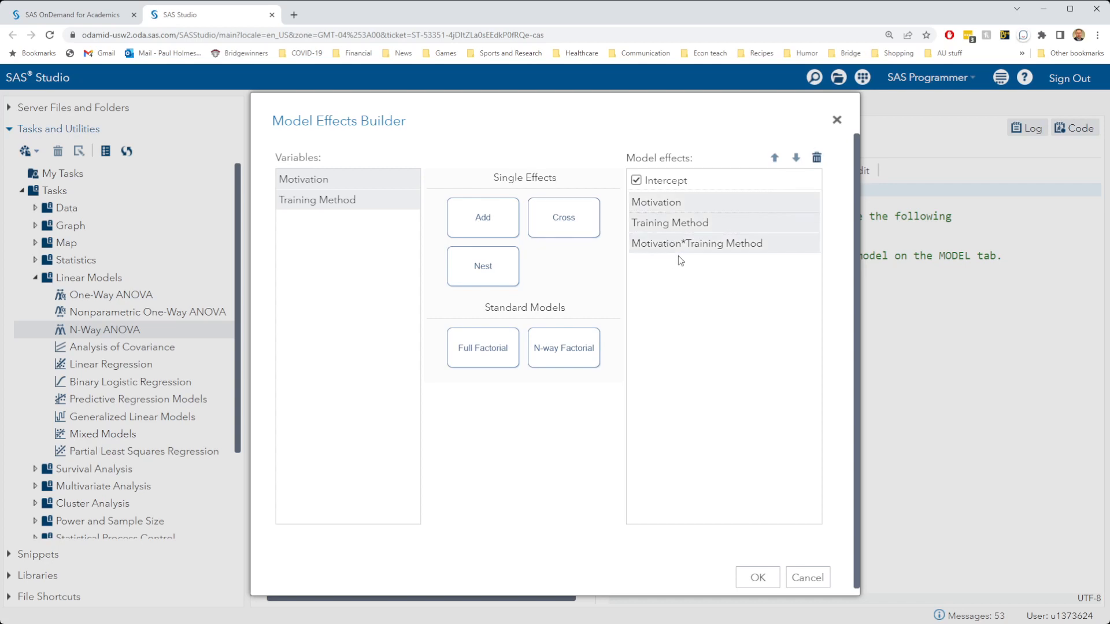
click(816, 158)
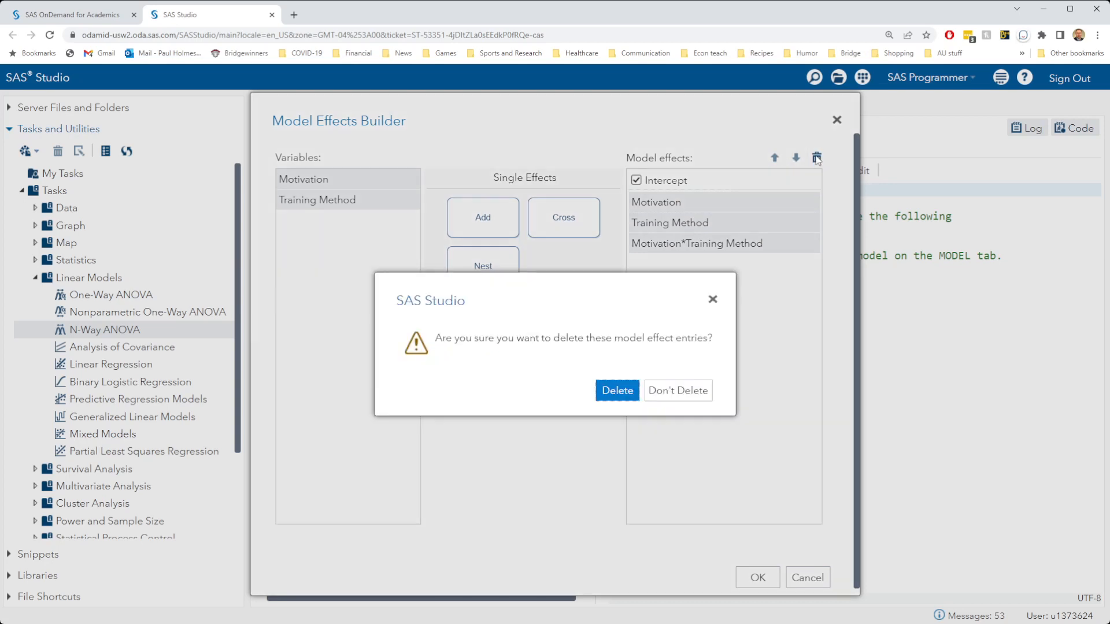
click(614, 390)
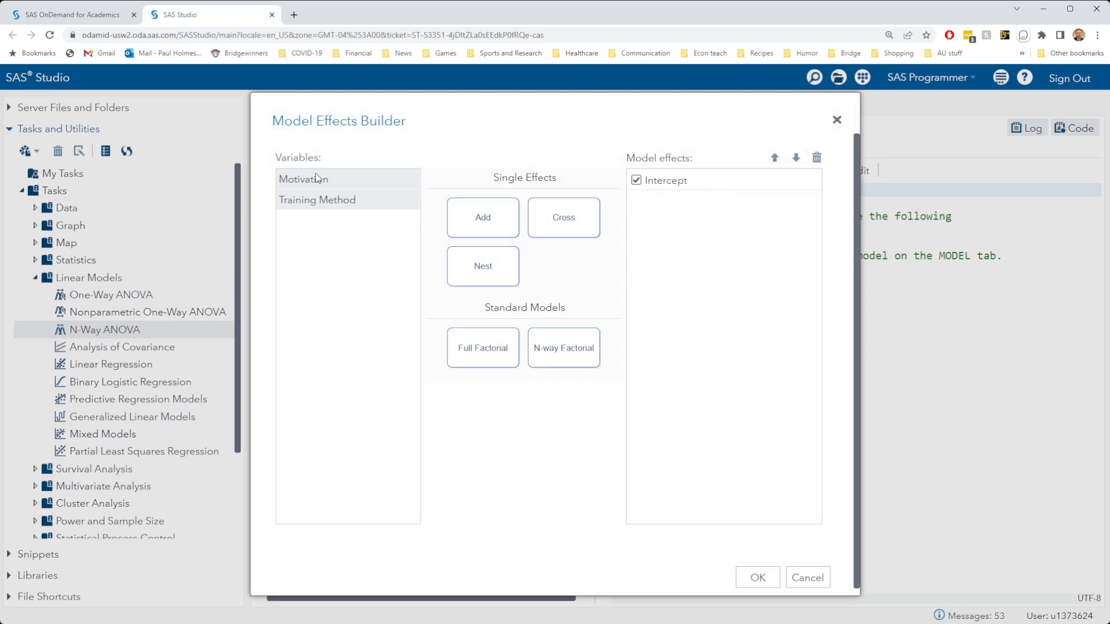
- Build a full factorial model from Motivation and Training Method and accept the model effects
click(340, 203)
ctrl+click(357, 190)
click(478, 364)
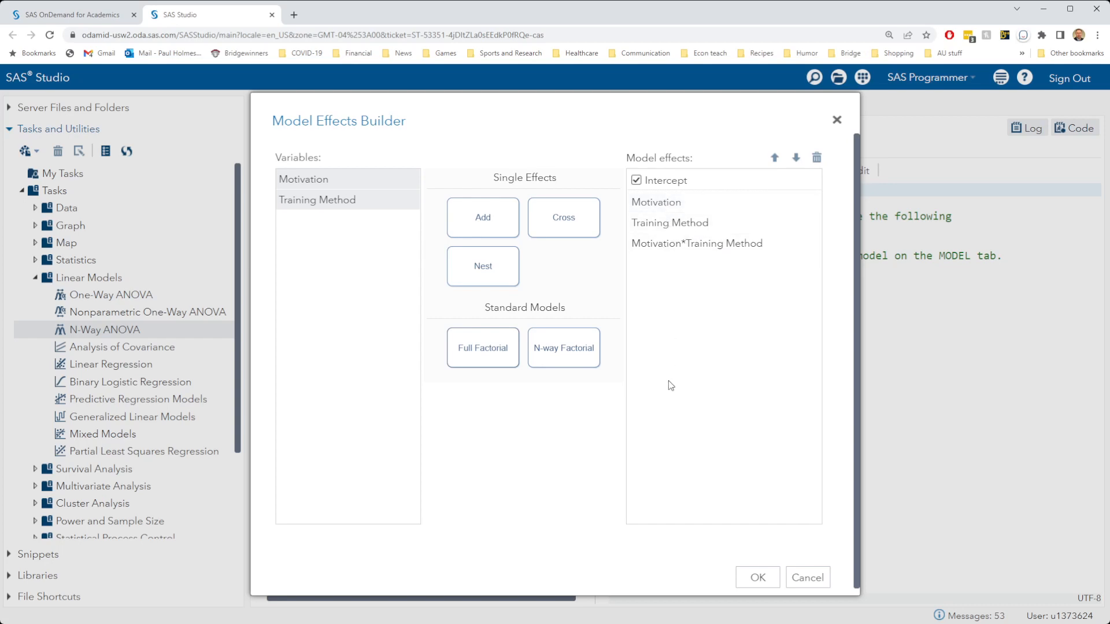
click(772, 576)
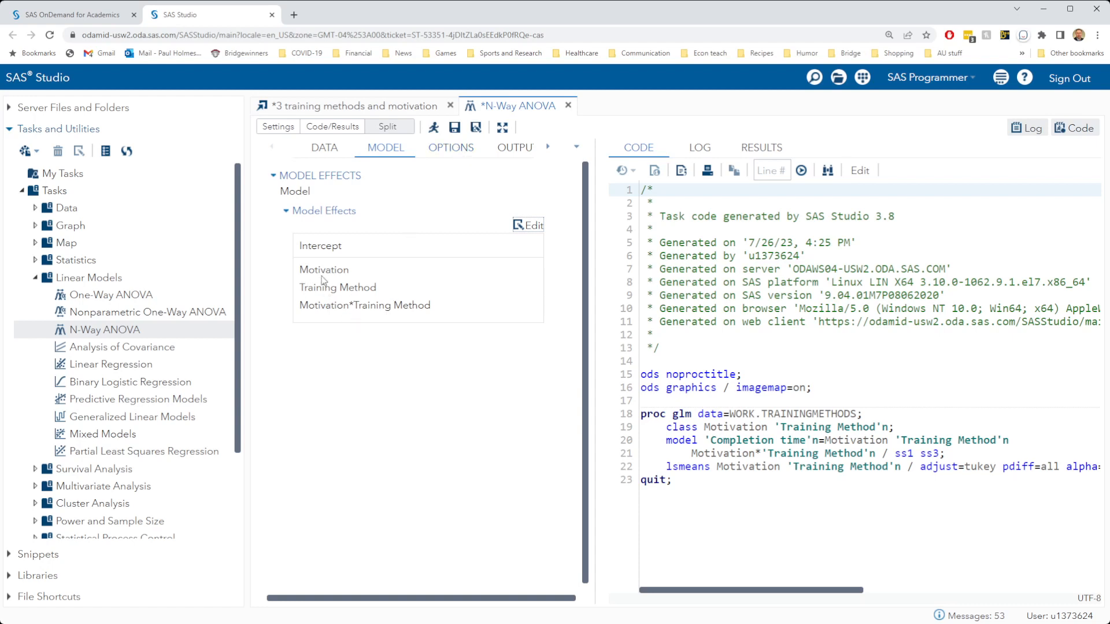
- Run the N-Way ANOVA with default statistics and plots, and widen the results area
click(452, 149)
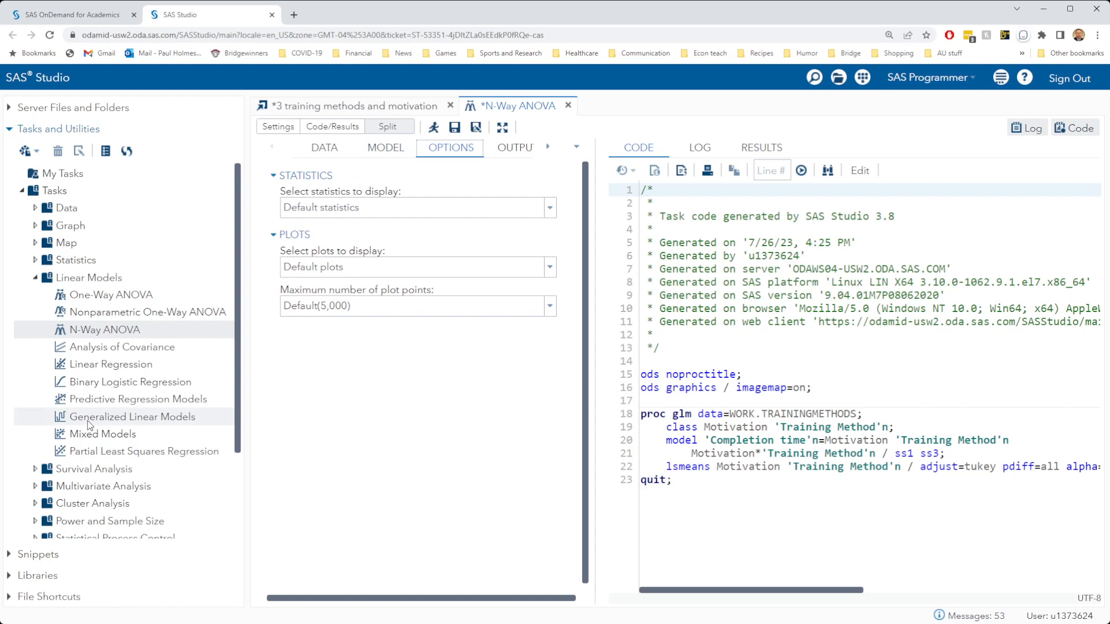
click(433, 133)
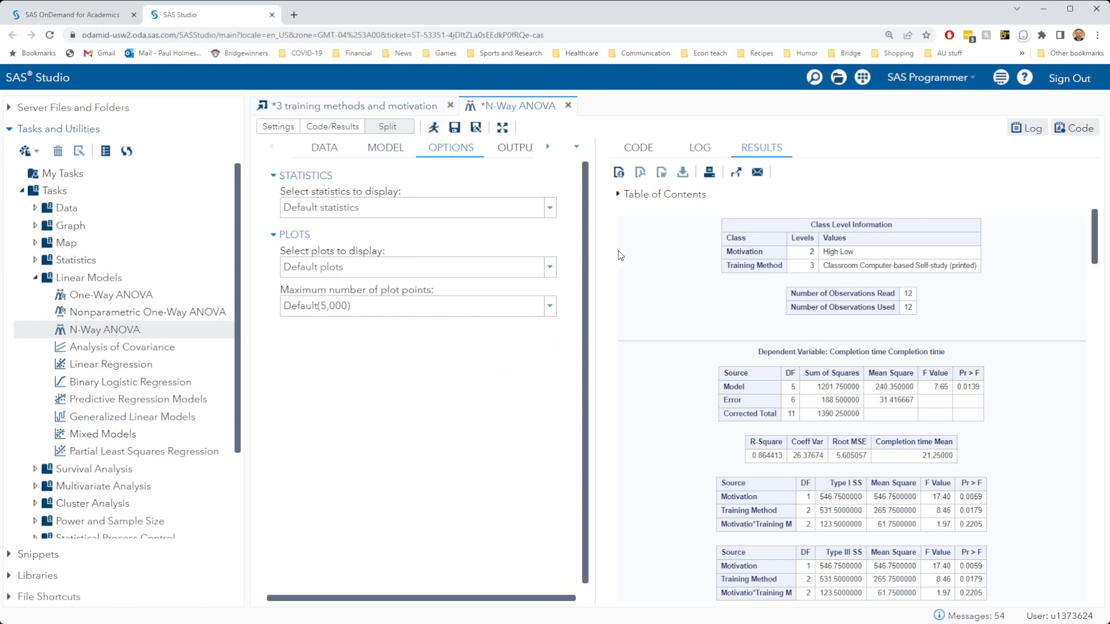
drag(594, 256, 490, 255)
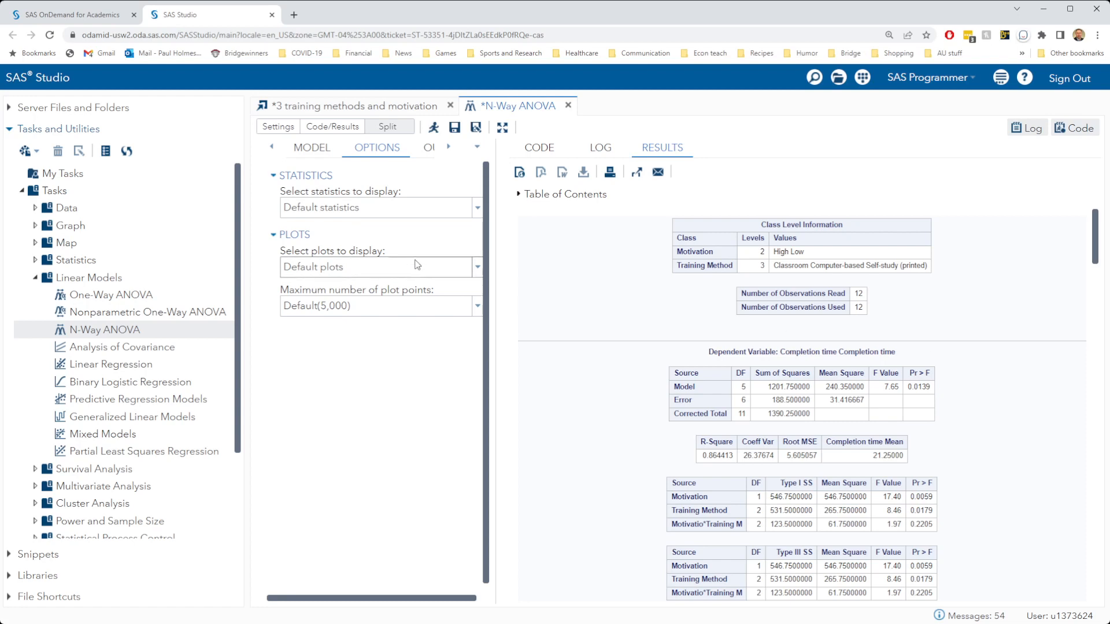
- Check the imported training data table, and highlight the overall model's F value and p-value in the ANOVA results
click(393, 108)
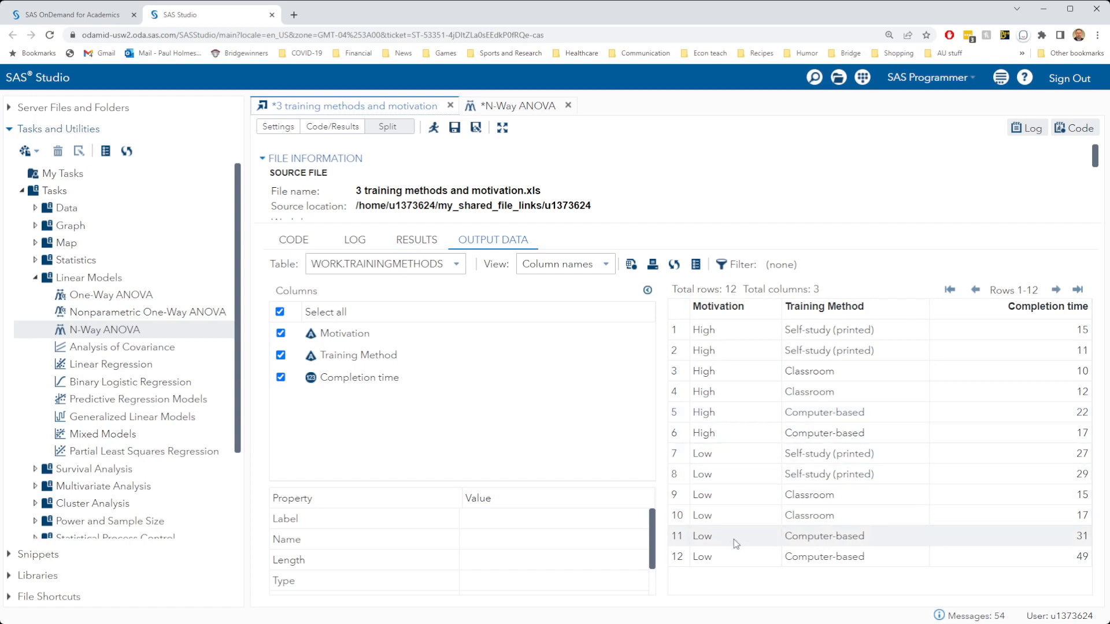
click(508, 107)
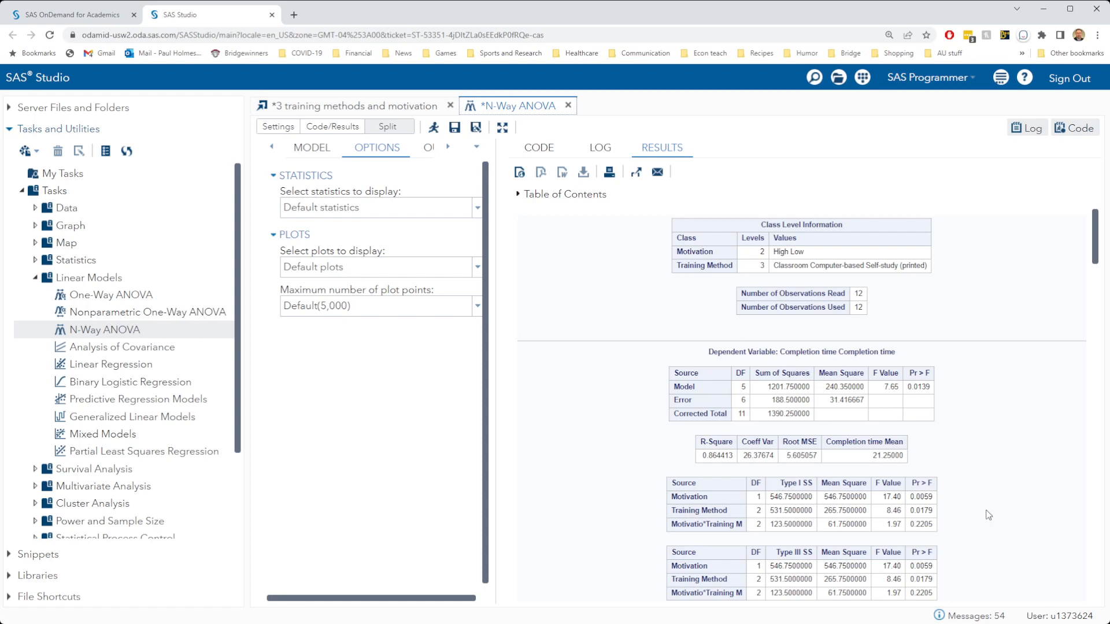
drag(931, 386, 883, 386)
click(909, 431)
- Highlight the Motivation by Training Method interaction's label and its p-value in the Type I sums of squares table
drag(672, 518, 703, 532)
click(724, 528)
drag(932, 524, 910, 526)
click(943, 531)
- Examine the interaction plot for Completion time, comparing the training methods' lines between high and low motivation
scroll(1032, 464, down, 7)
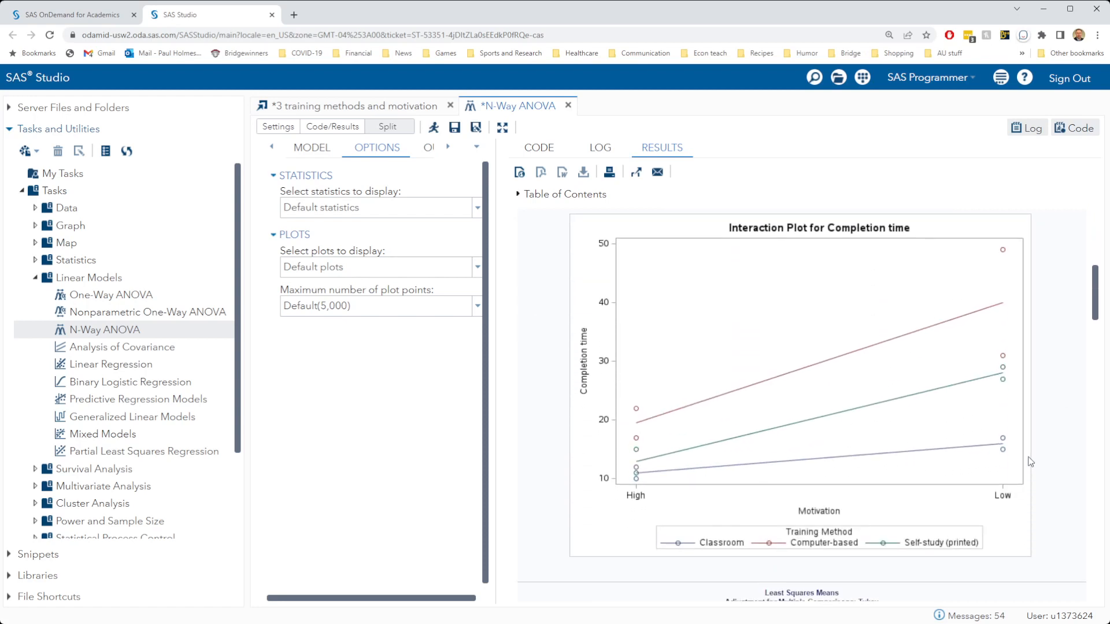
scroll(1030, 461, down, 5)
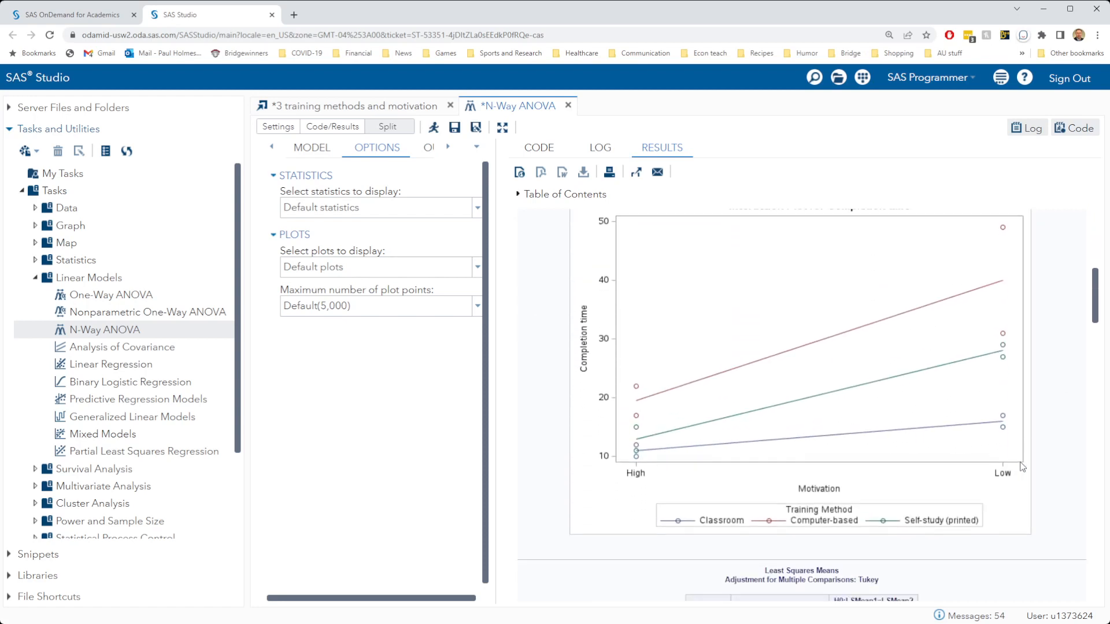
scroll(1023, 464, up, 6)
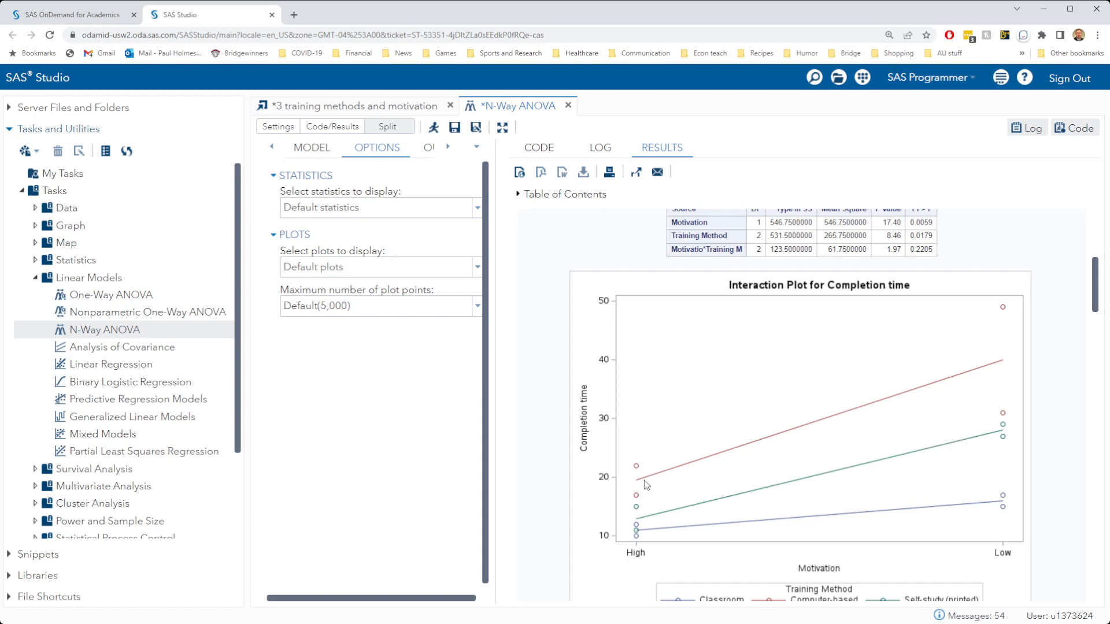
scroll(1004, 366, down, 1)
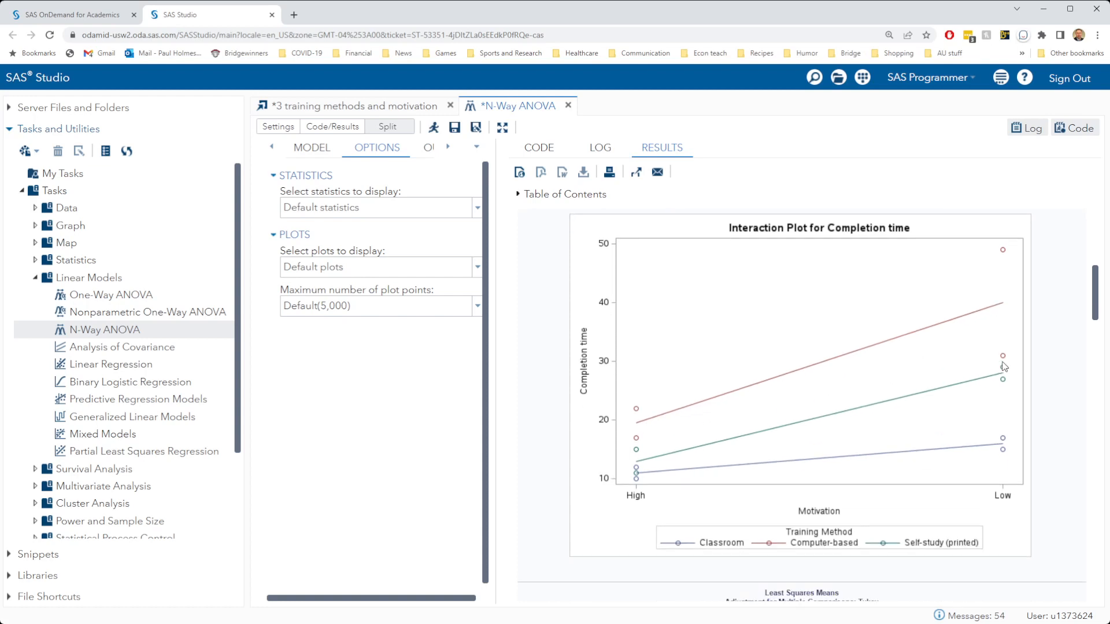